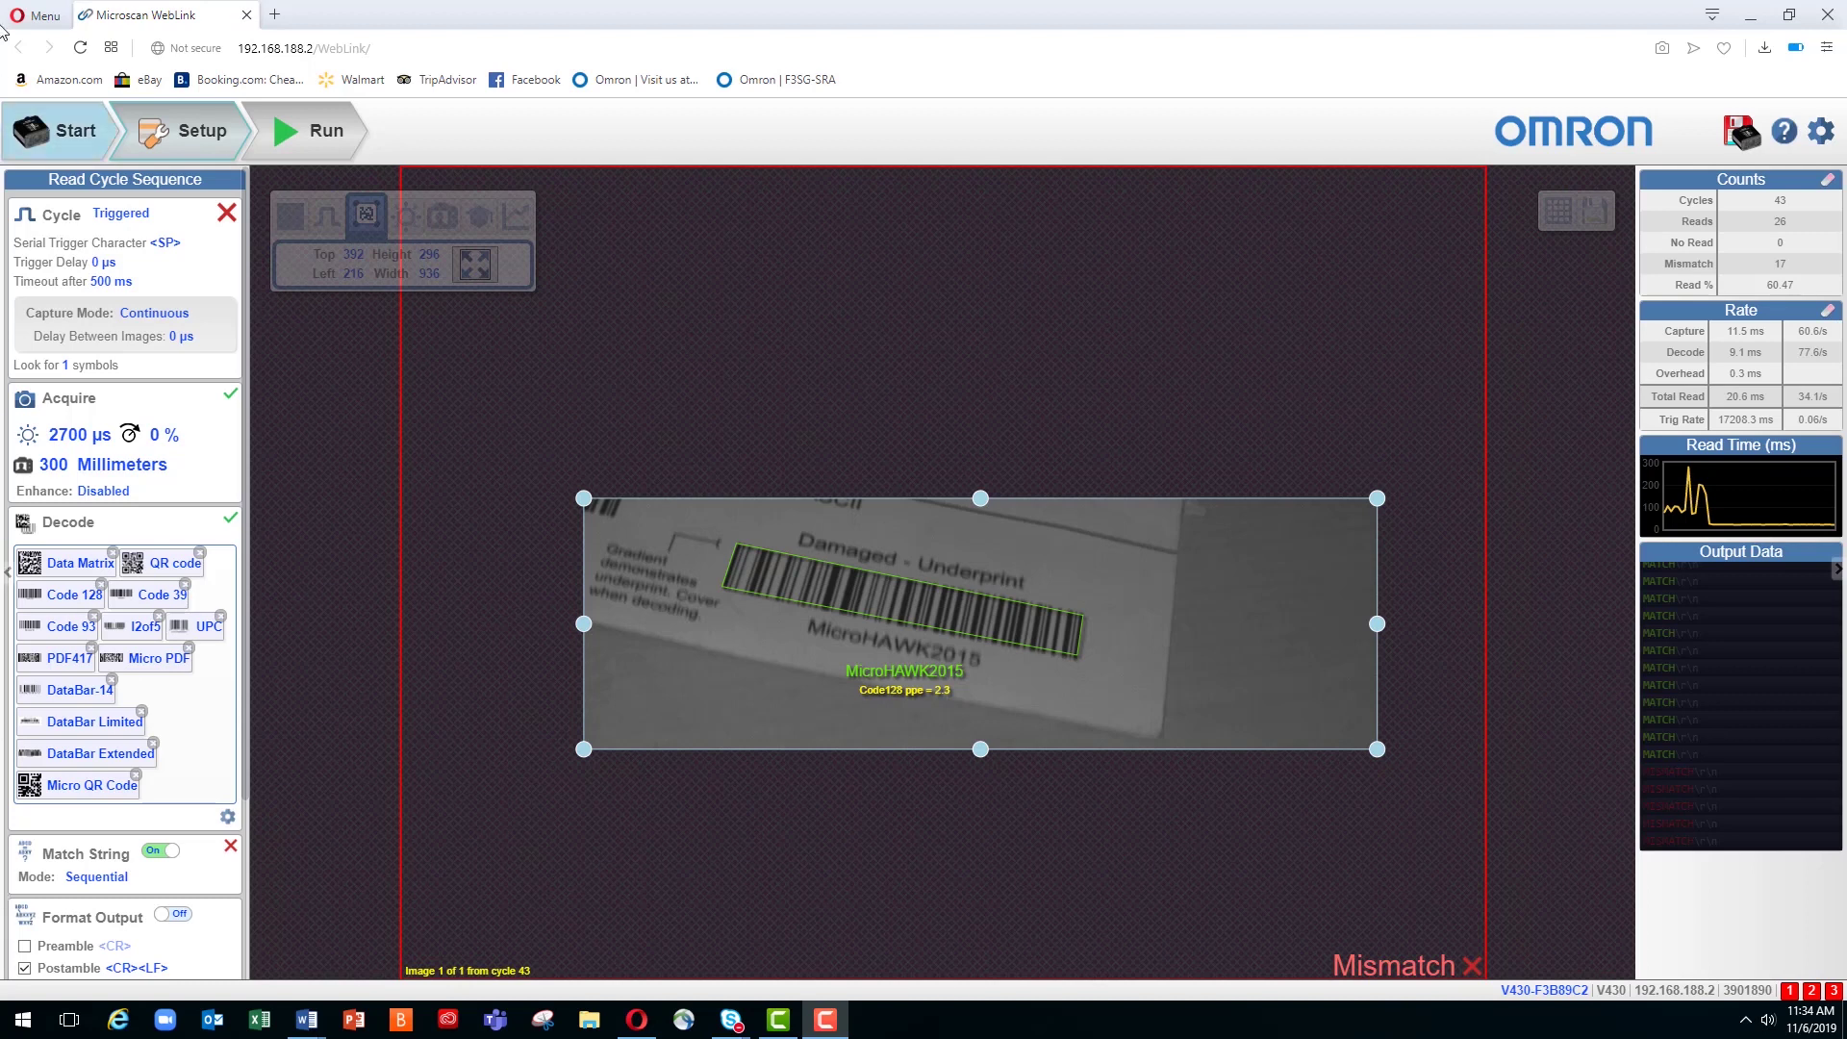
Step: Keep the read cycle mode set to Triggered
left_click(115, 219)
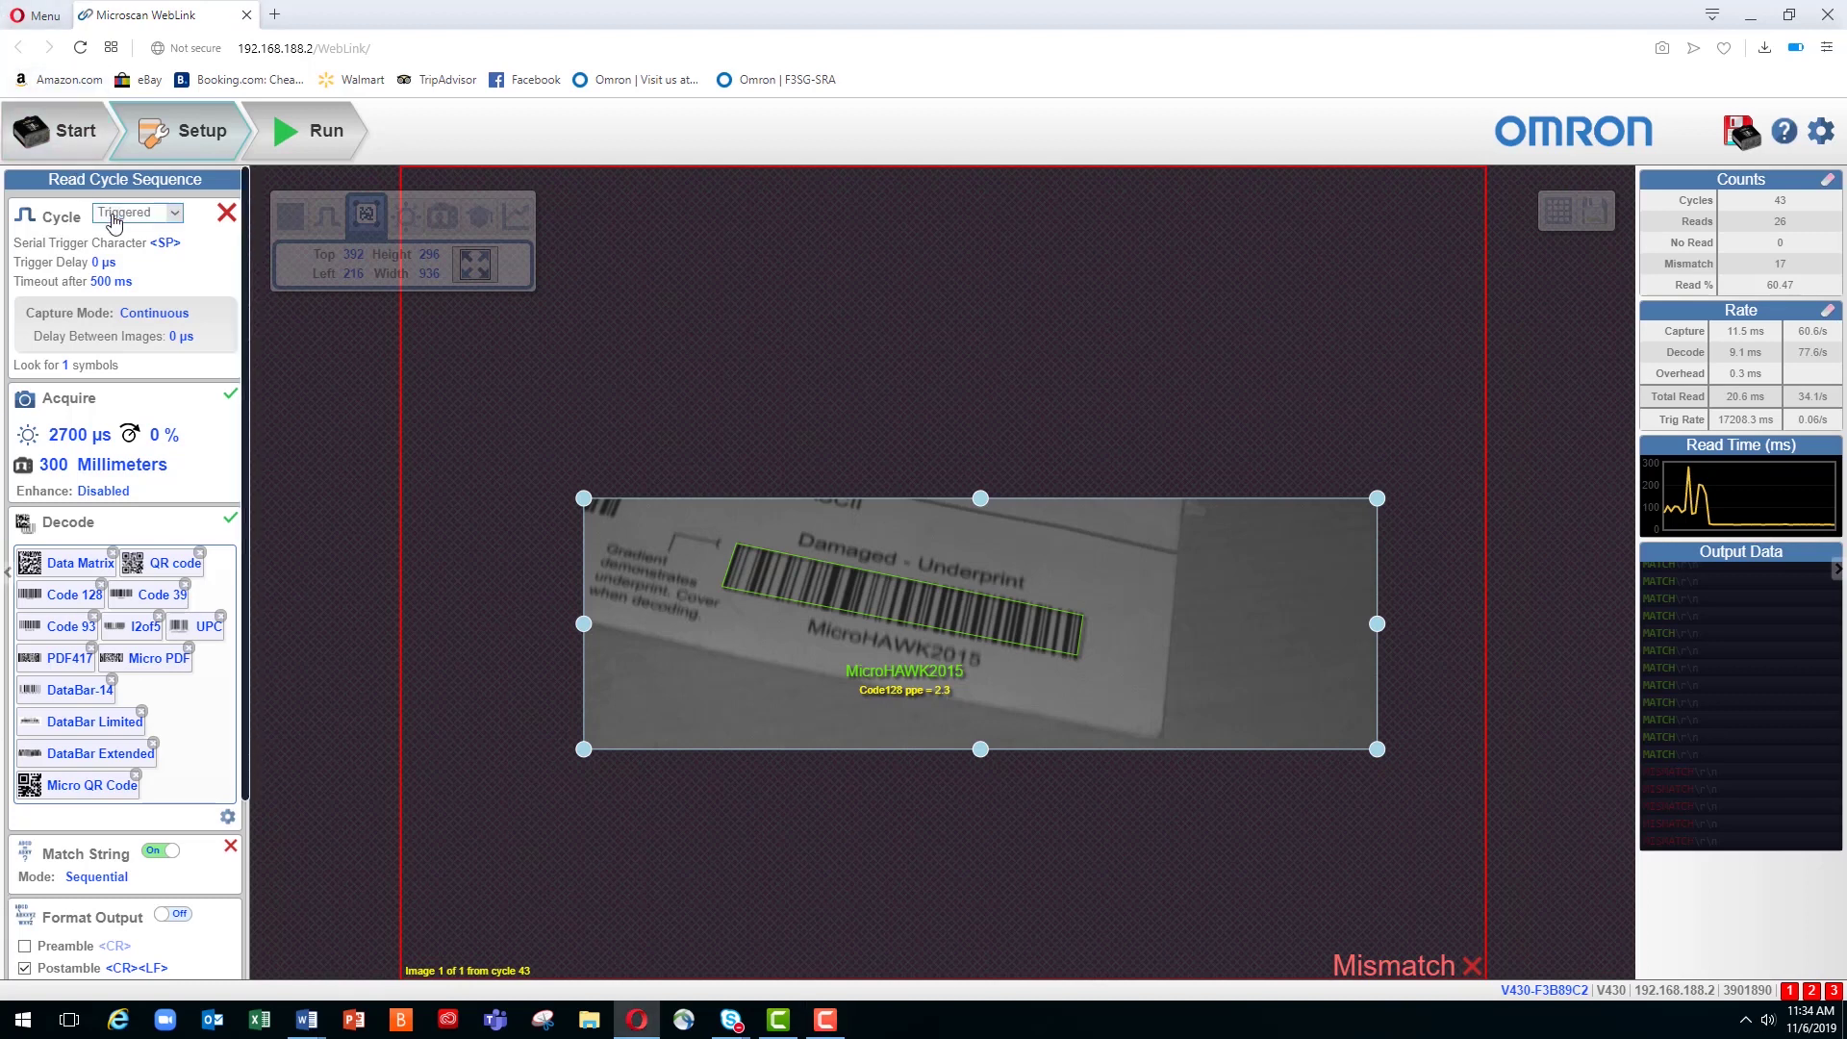
left_click(115, 219)
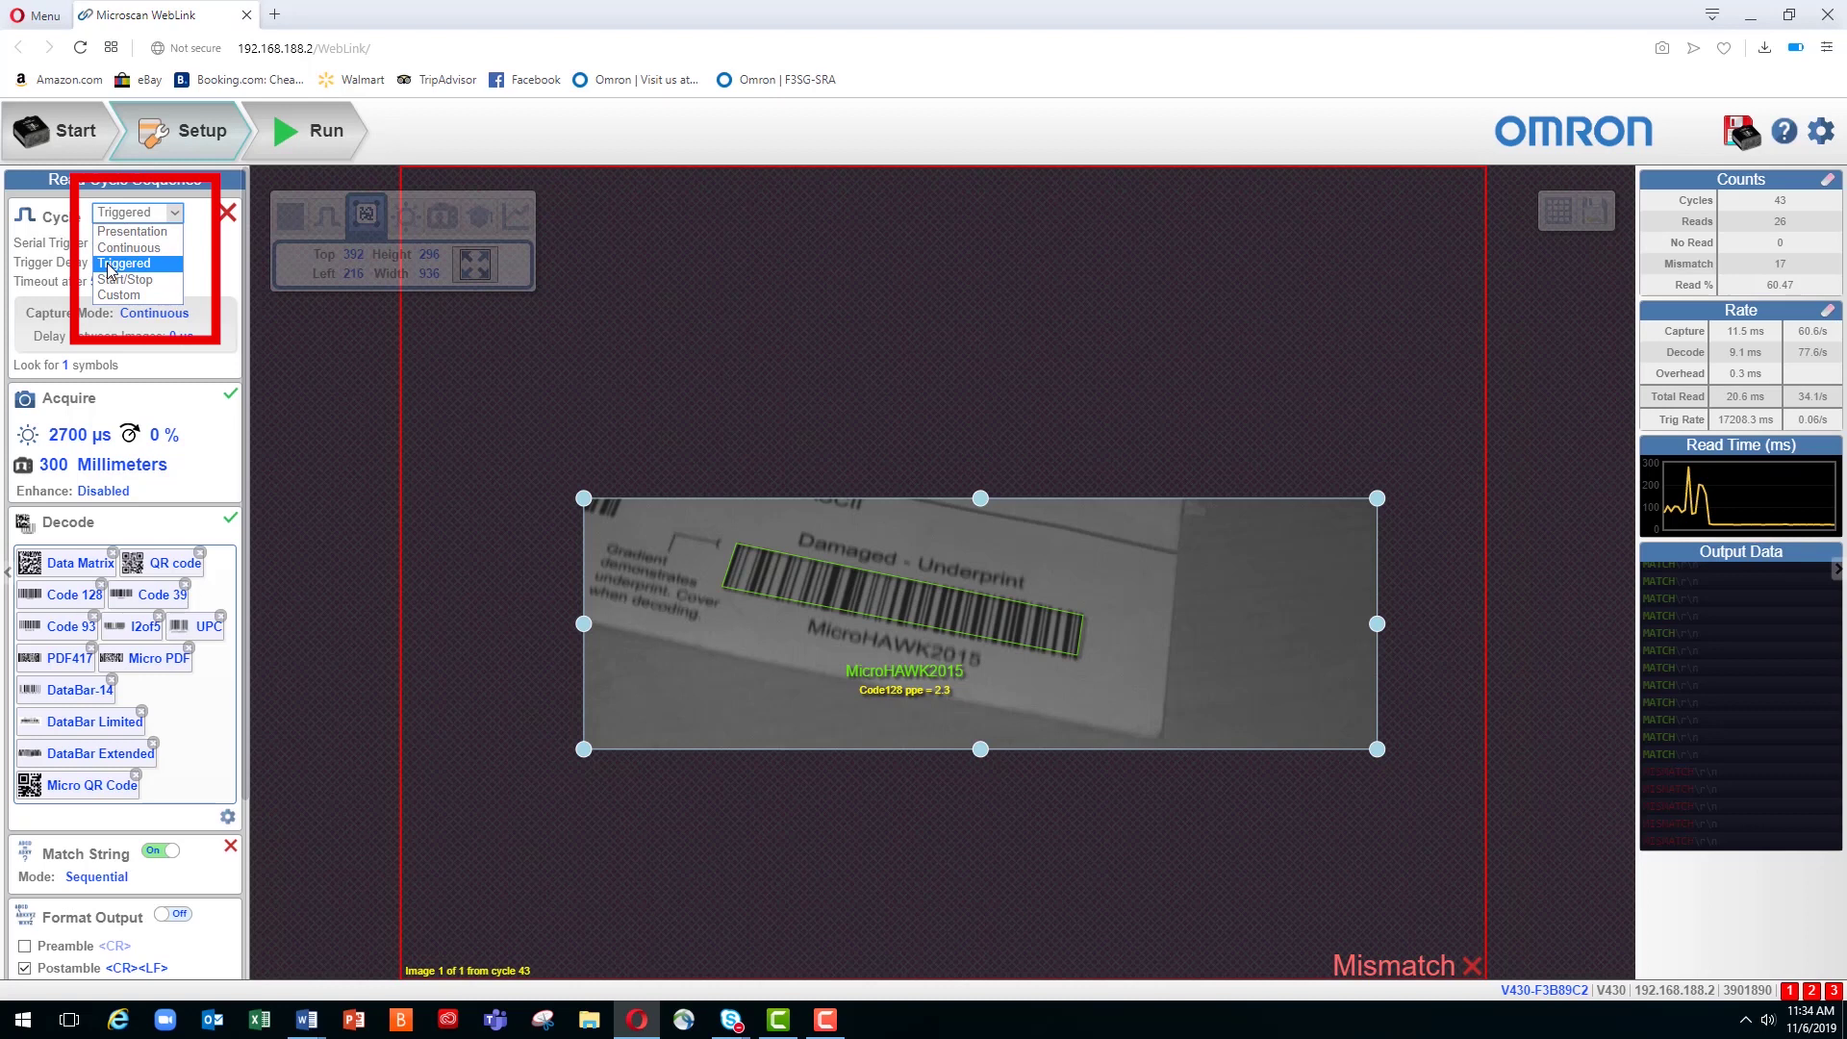
left_click(109, 266)
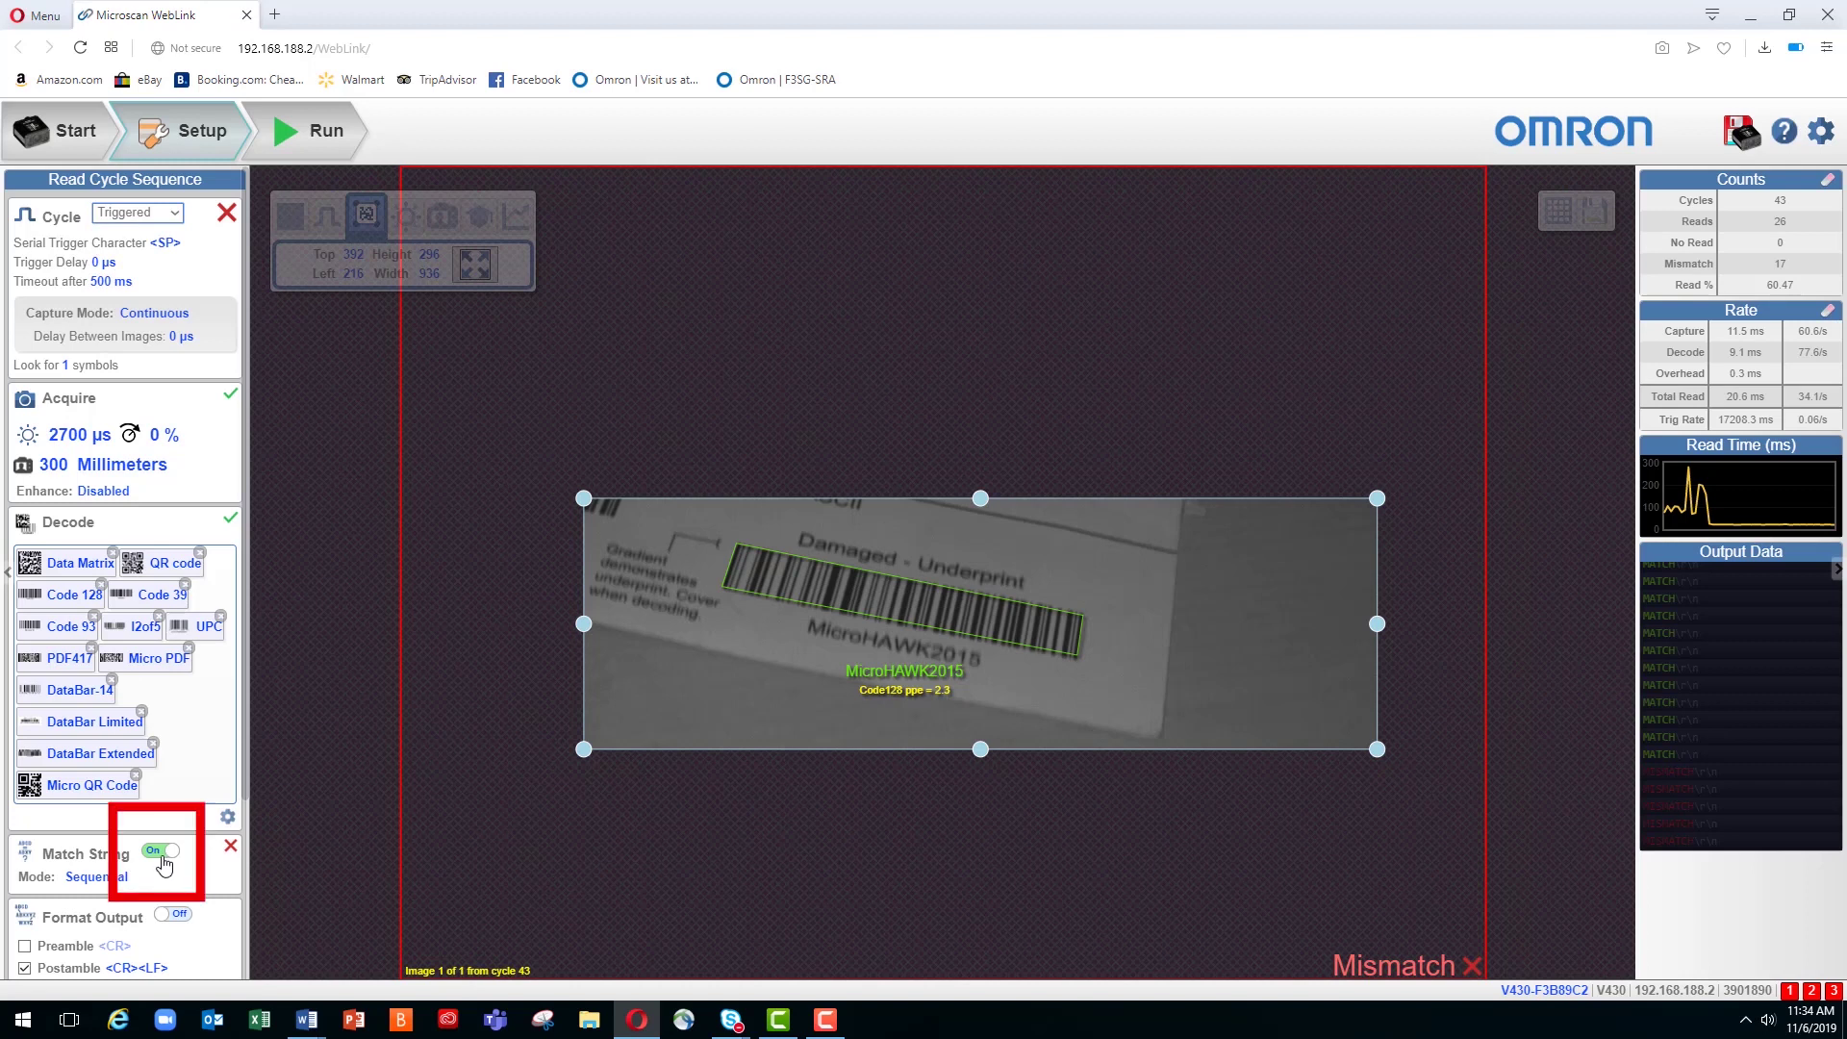
Step: Set the match string mode to Wildcard
left_click(104, 877)
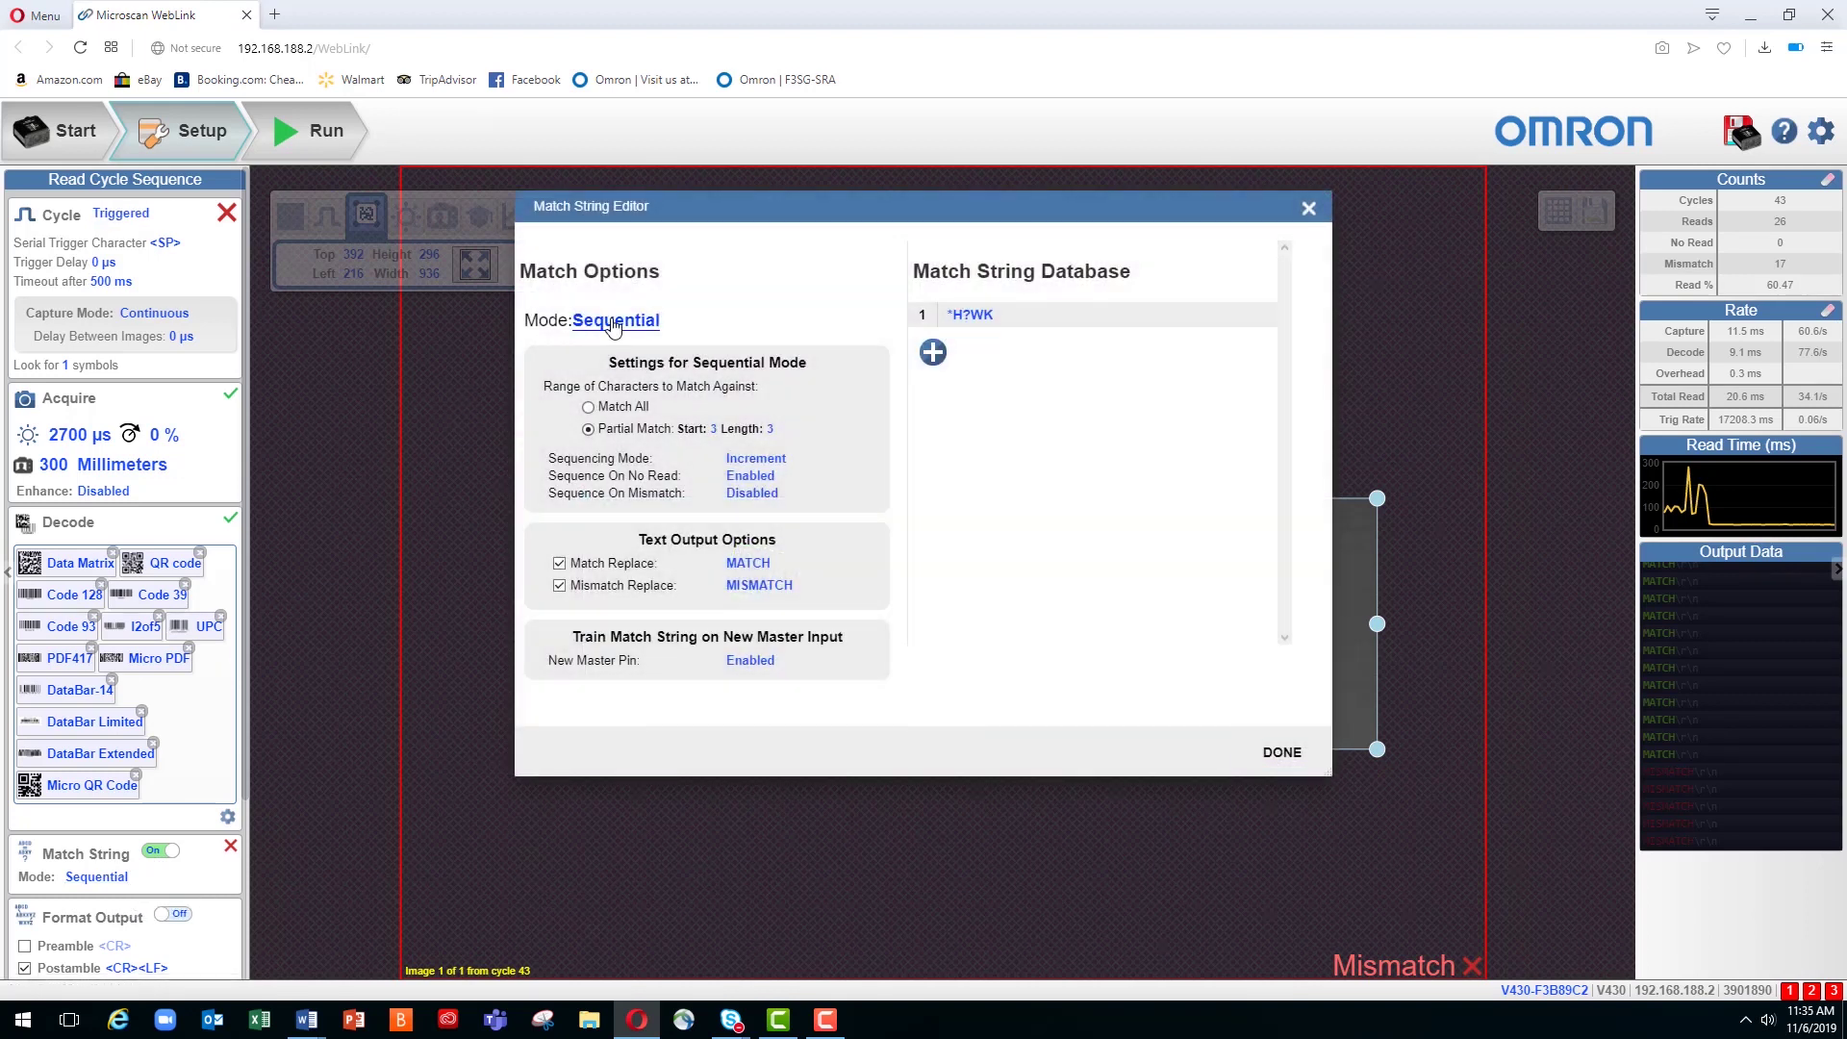
left_click(611, 324)
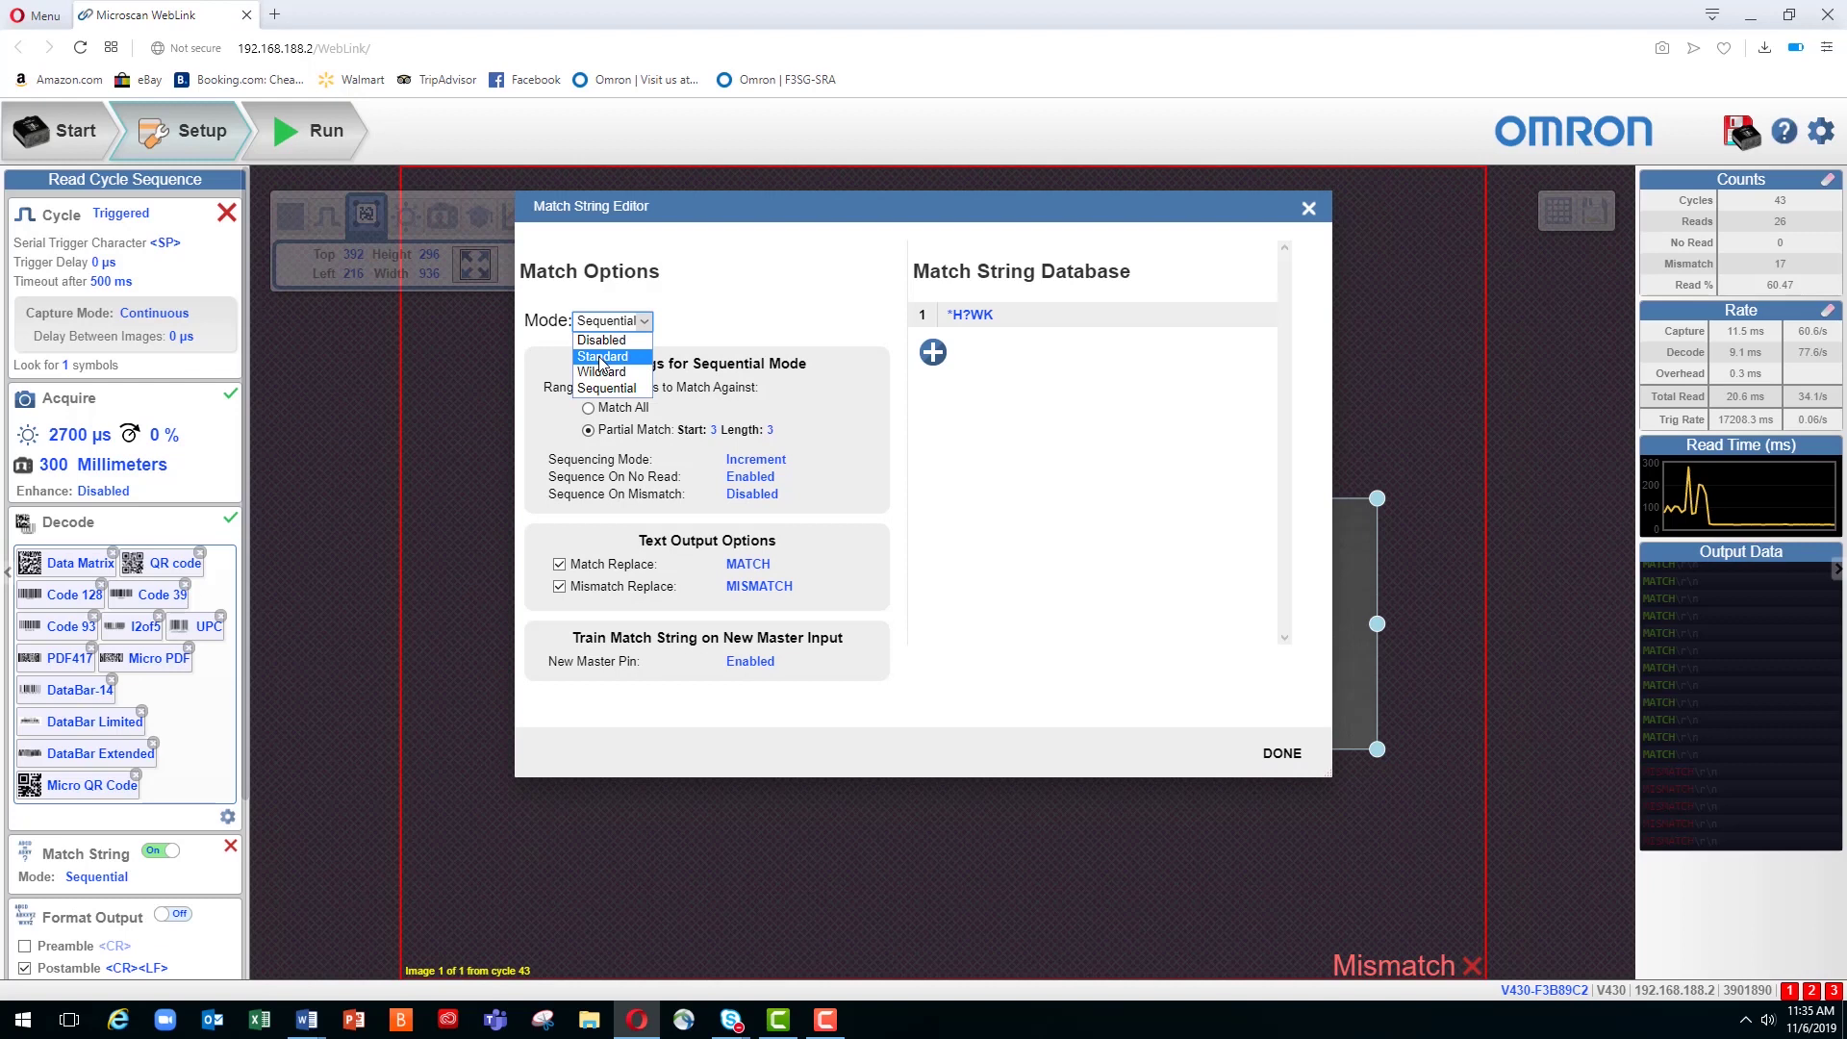
left_click(600, 358)
left_click(608, 321)
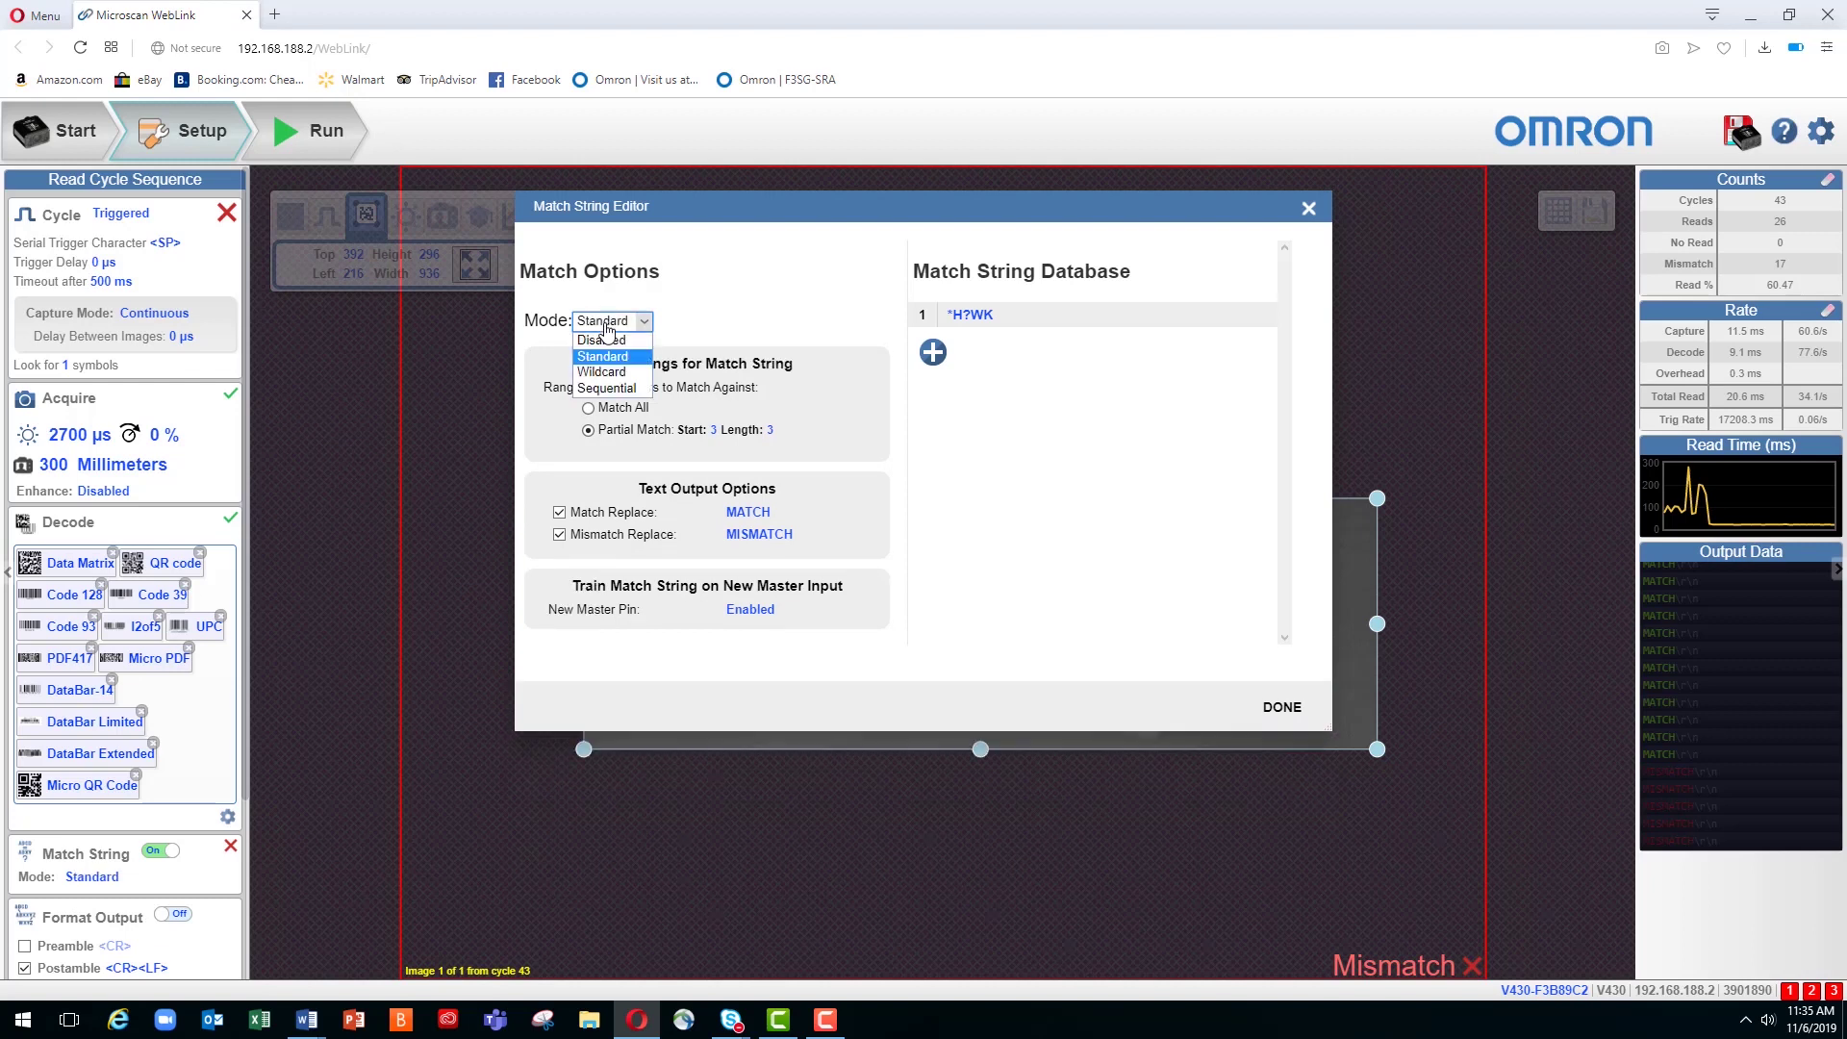
left_click(596, 373)
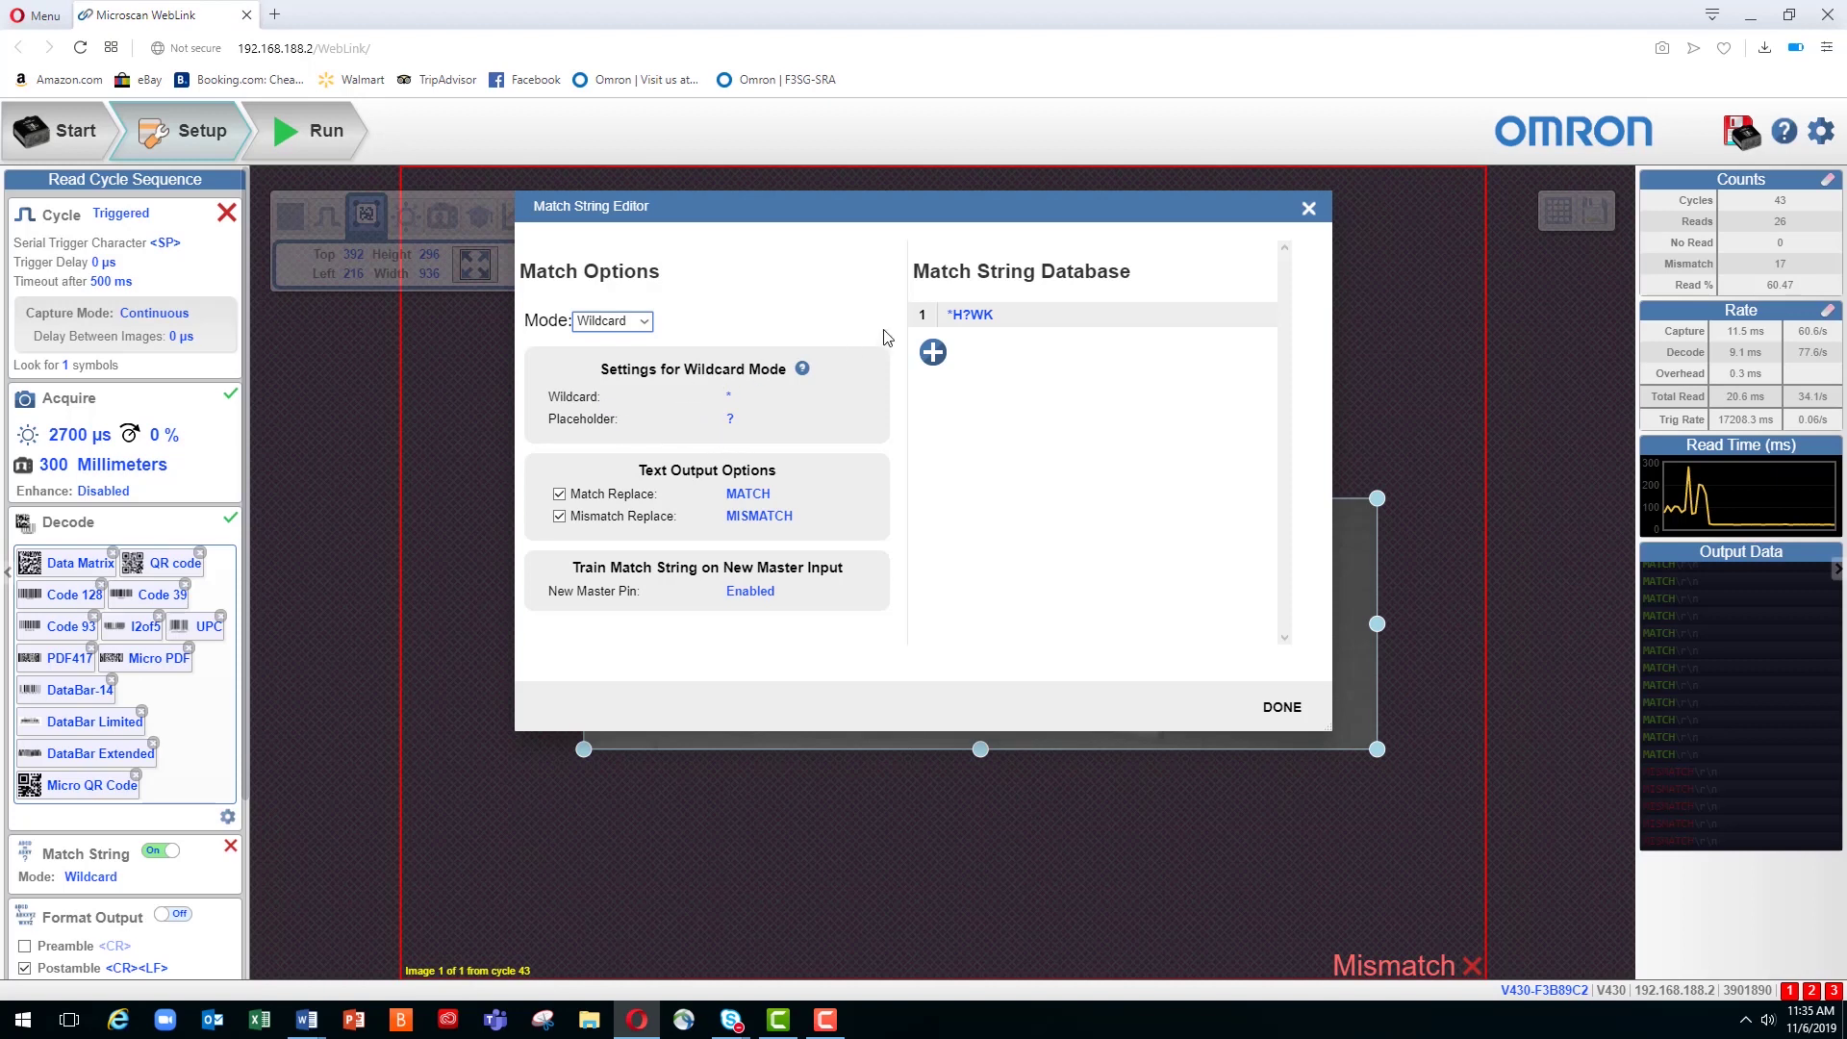
Step: Change the match string entry from *H?WK to *HAWK* and save it
left_click(963, 319)
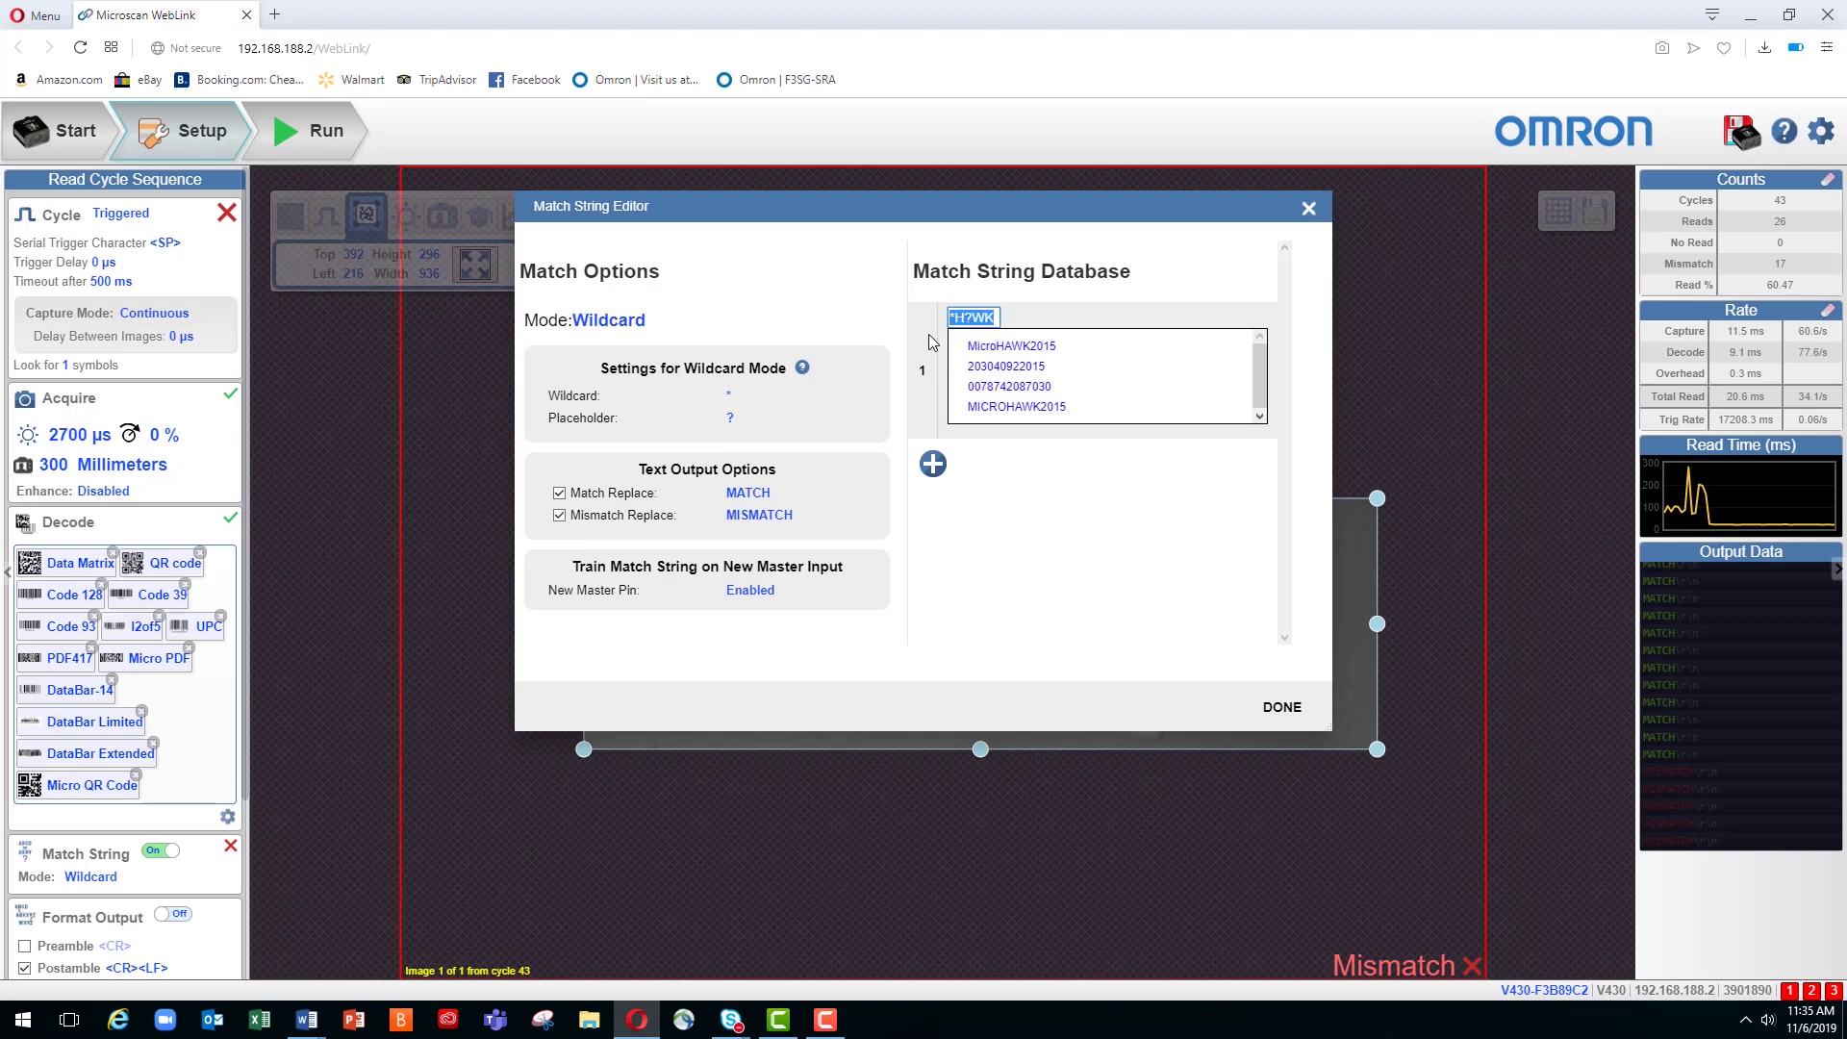
type("*Z")
key("BackSpace")
type("HAWK*")
left_click(1282, 703)
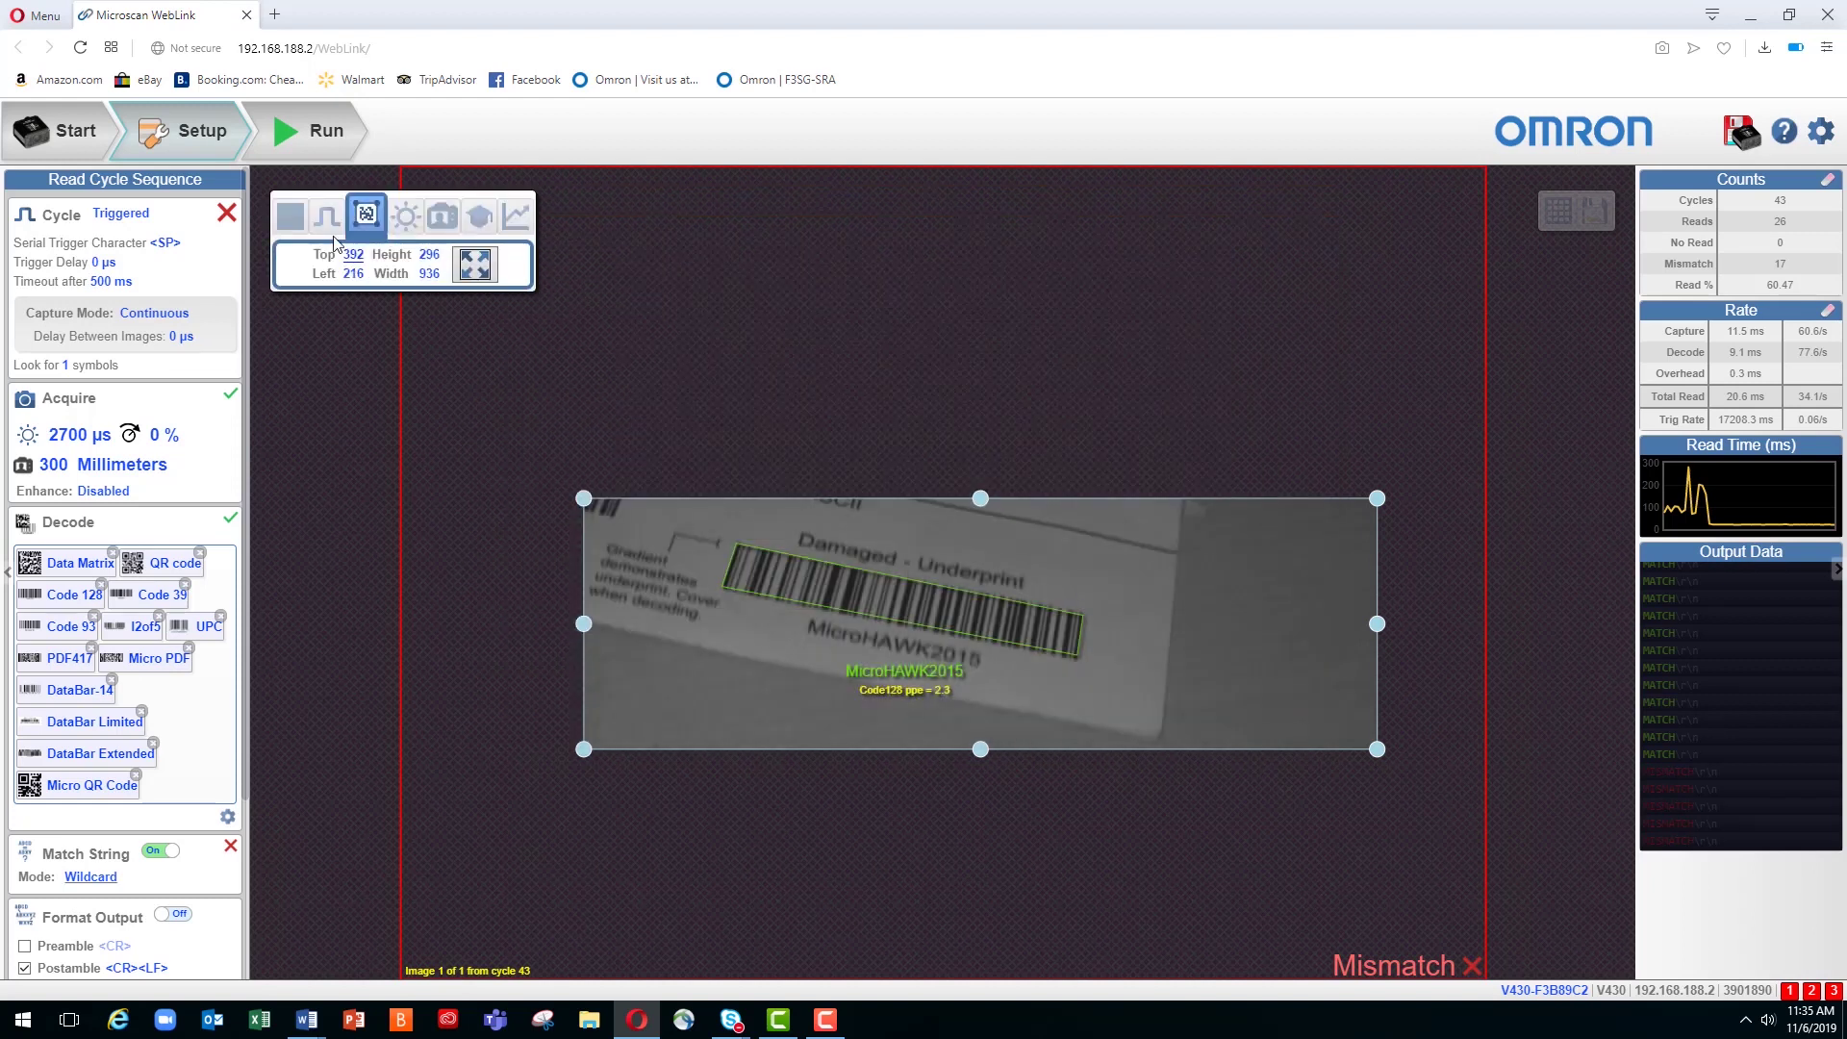
Step: Trigger six reads to test *HAWK*, then reopen the Match String Editor
left_click(327, 221)
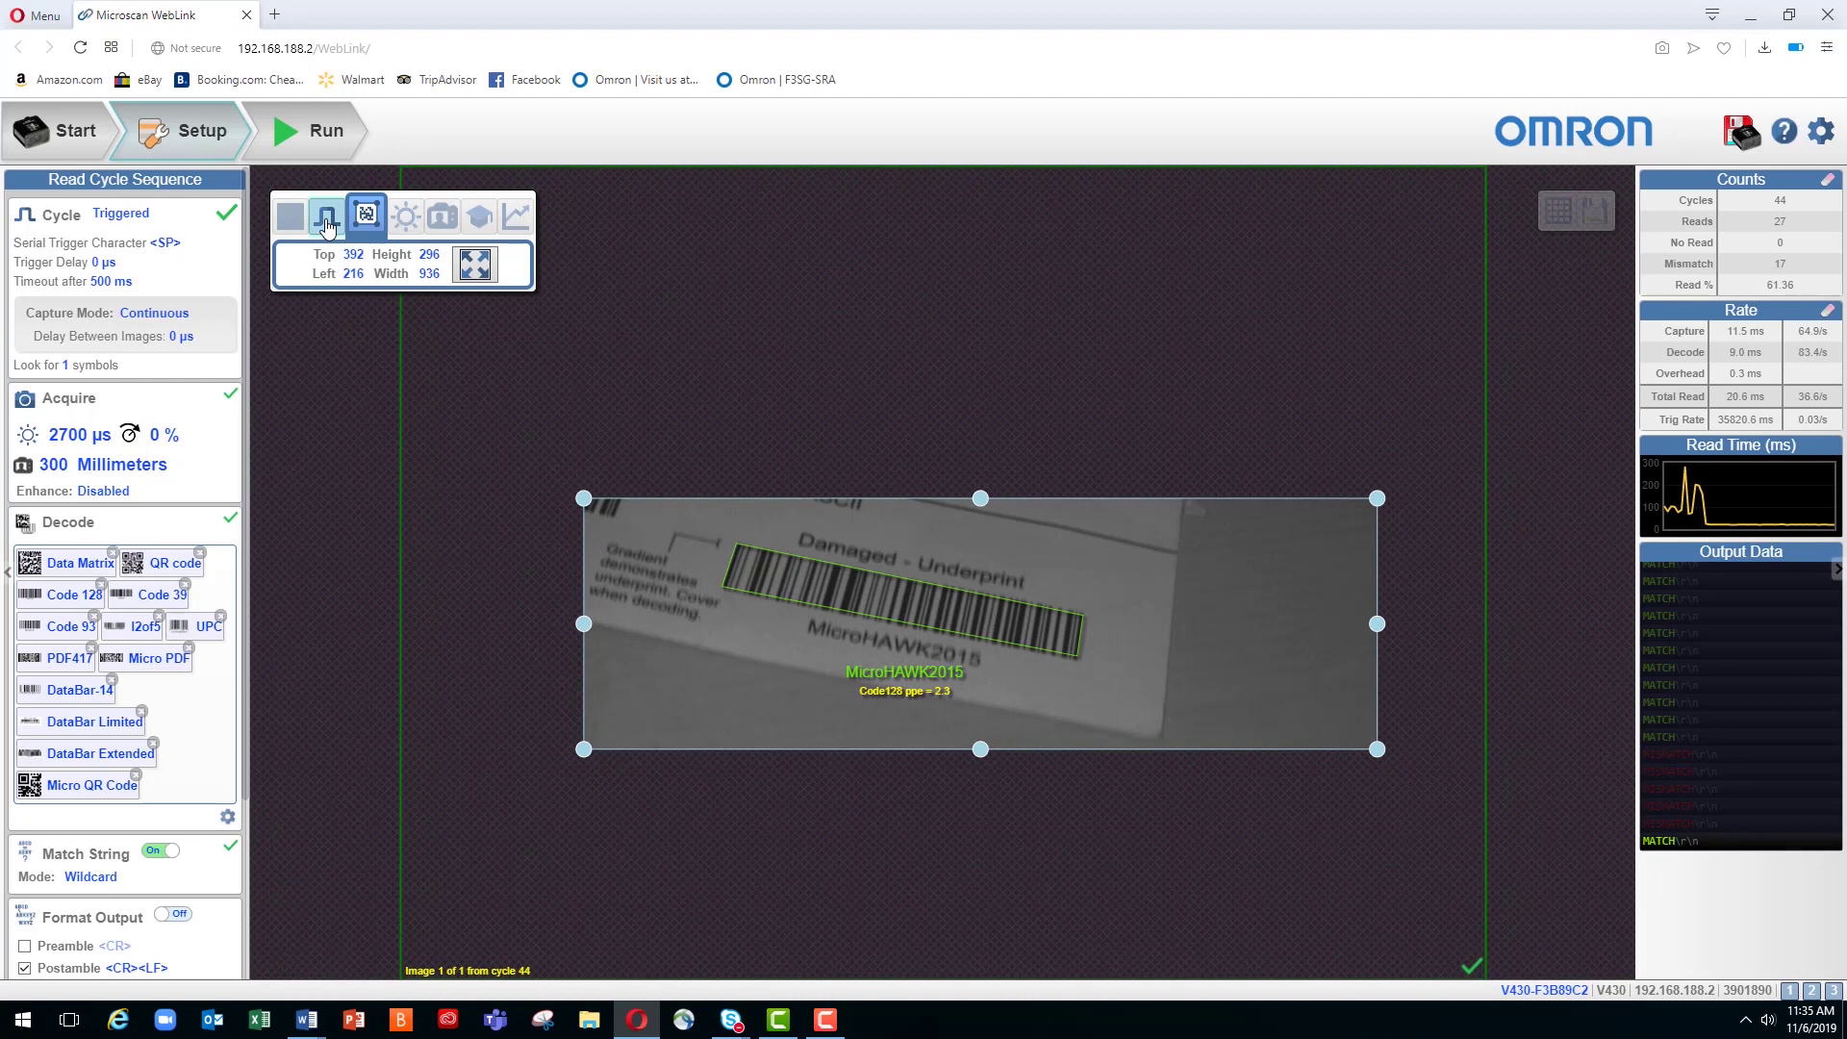
left_click(327, 221)
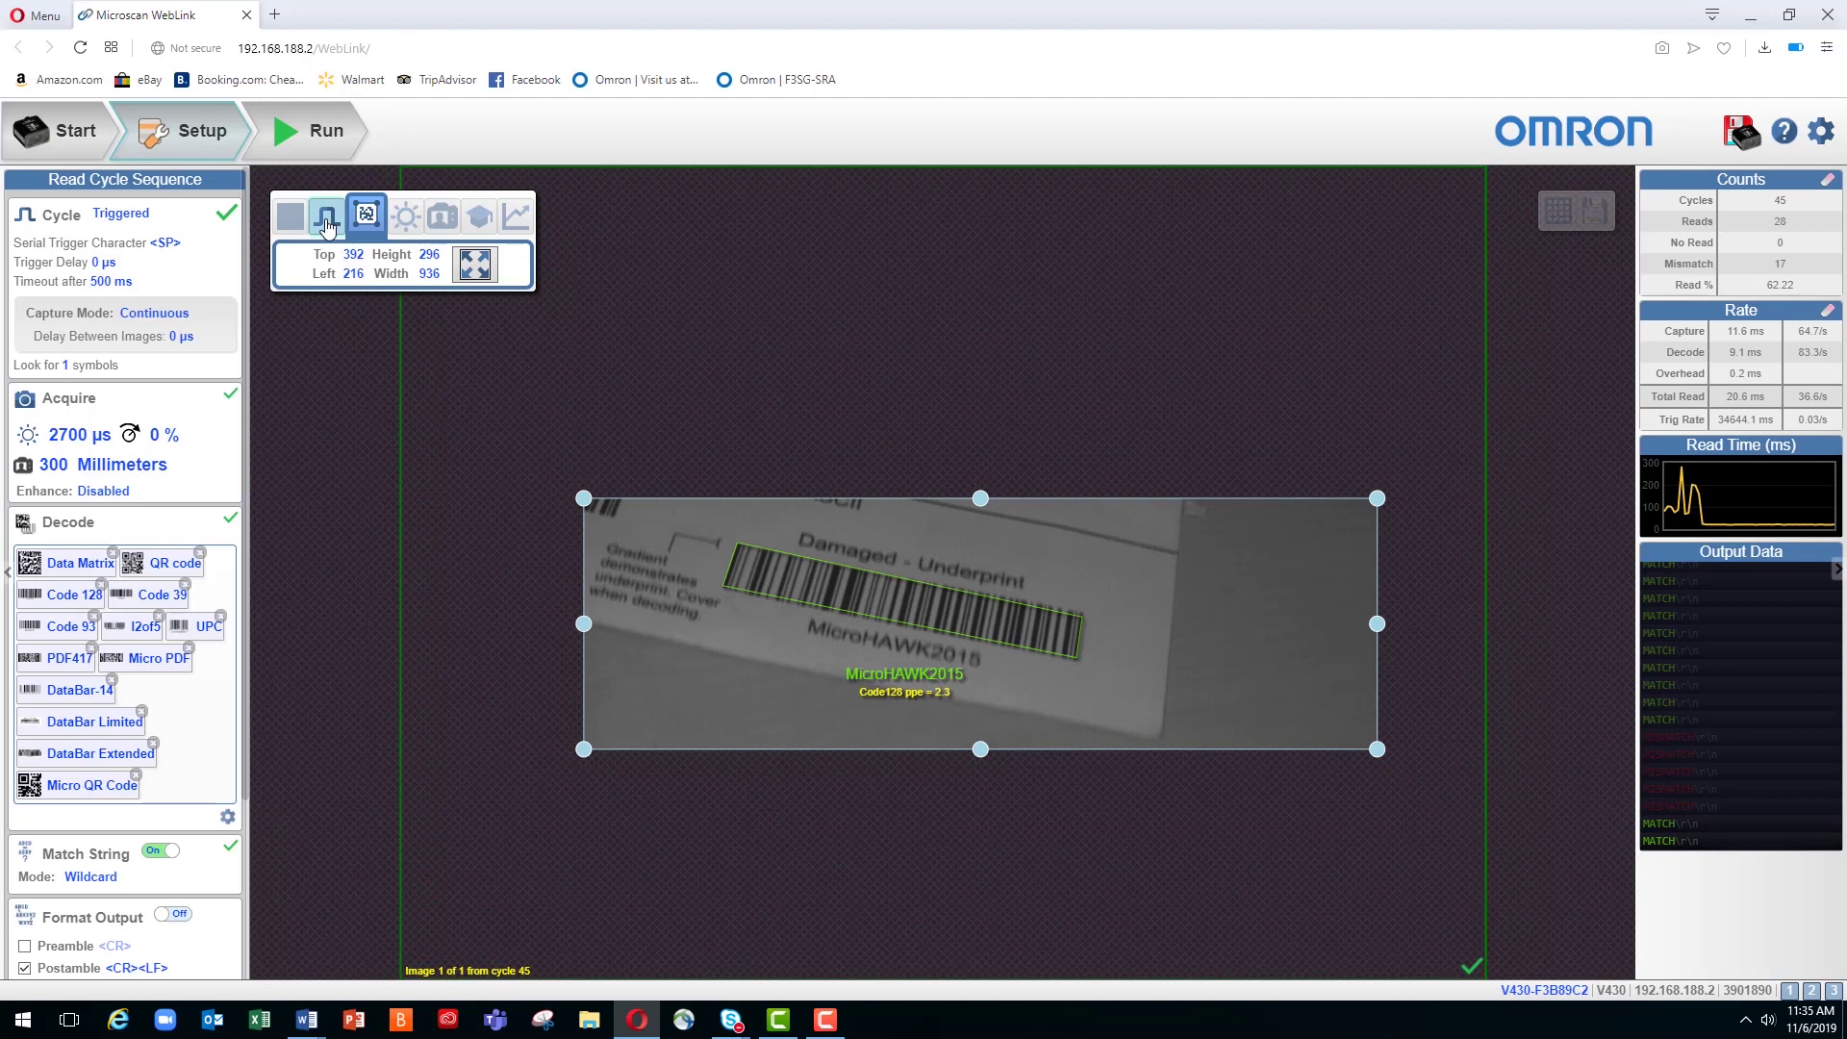
left_click(327, 221)
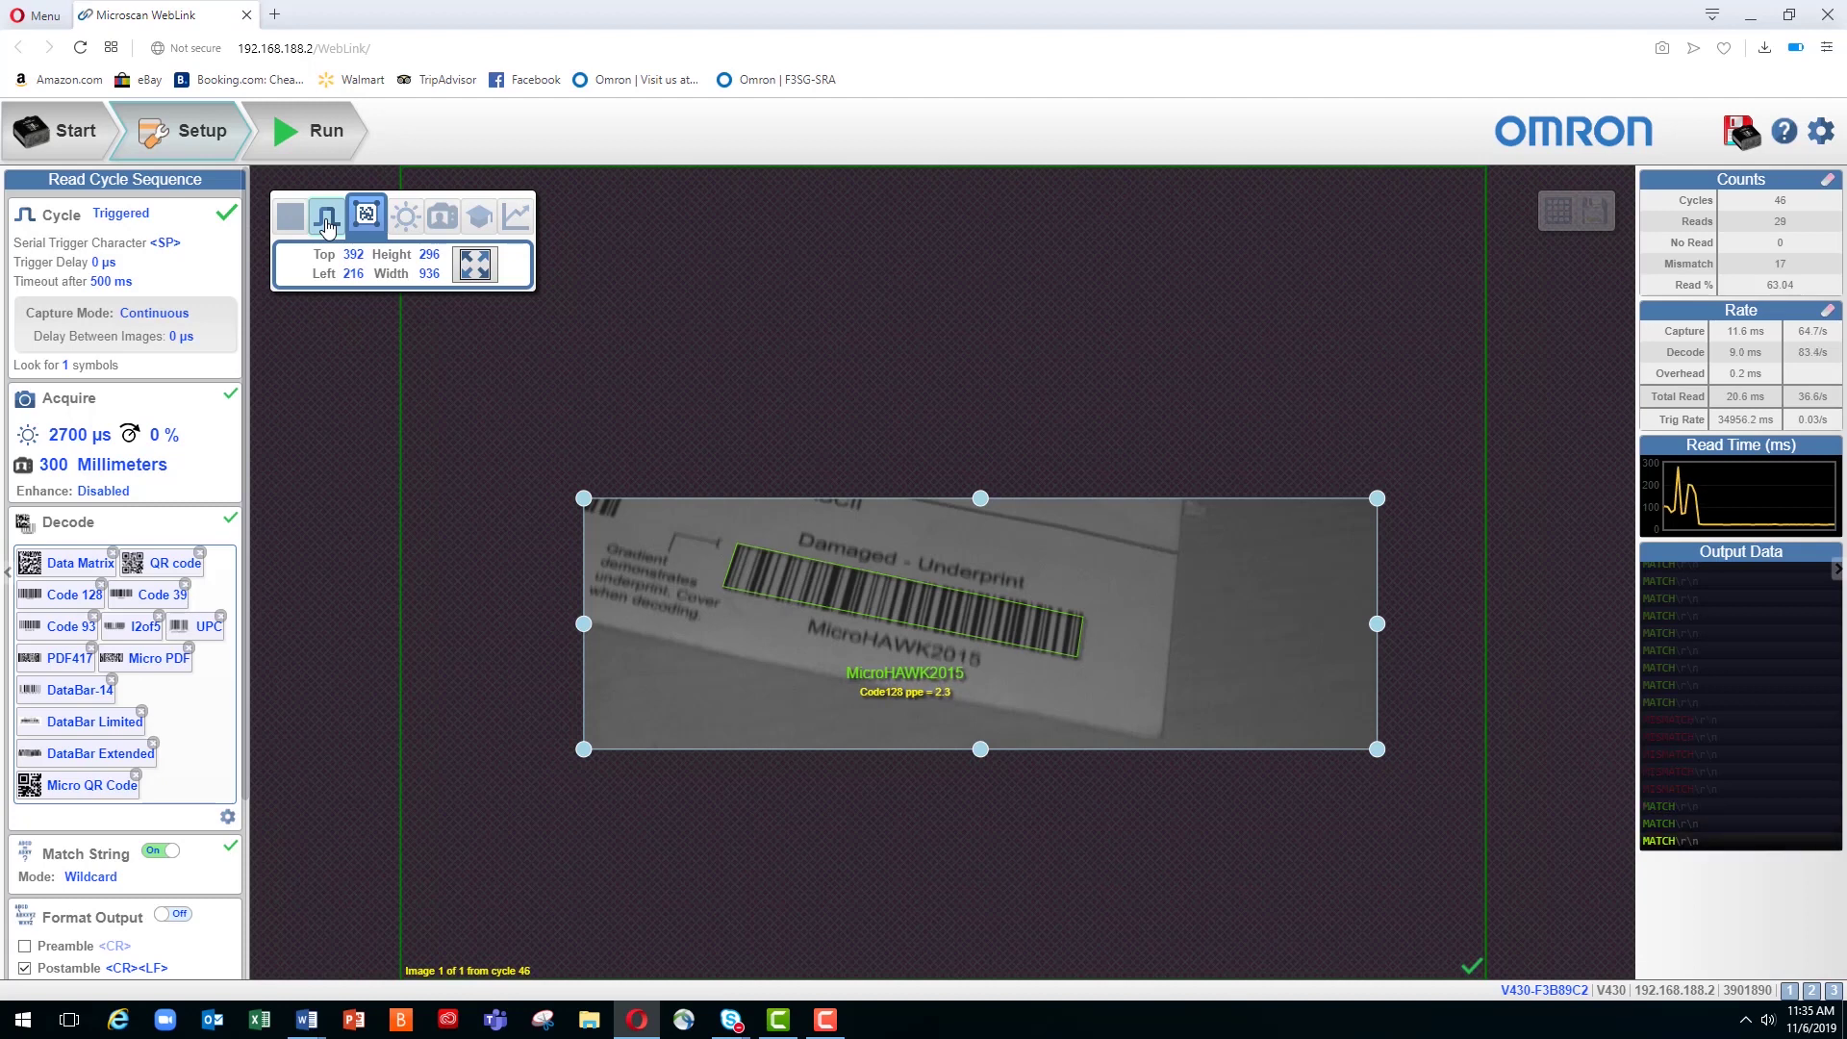
double_click(327, 221)
left_click(327, 224)
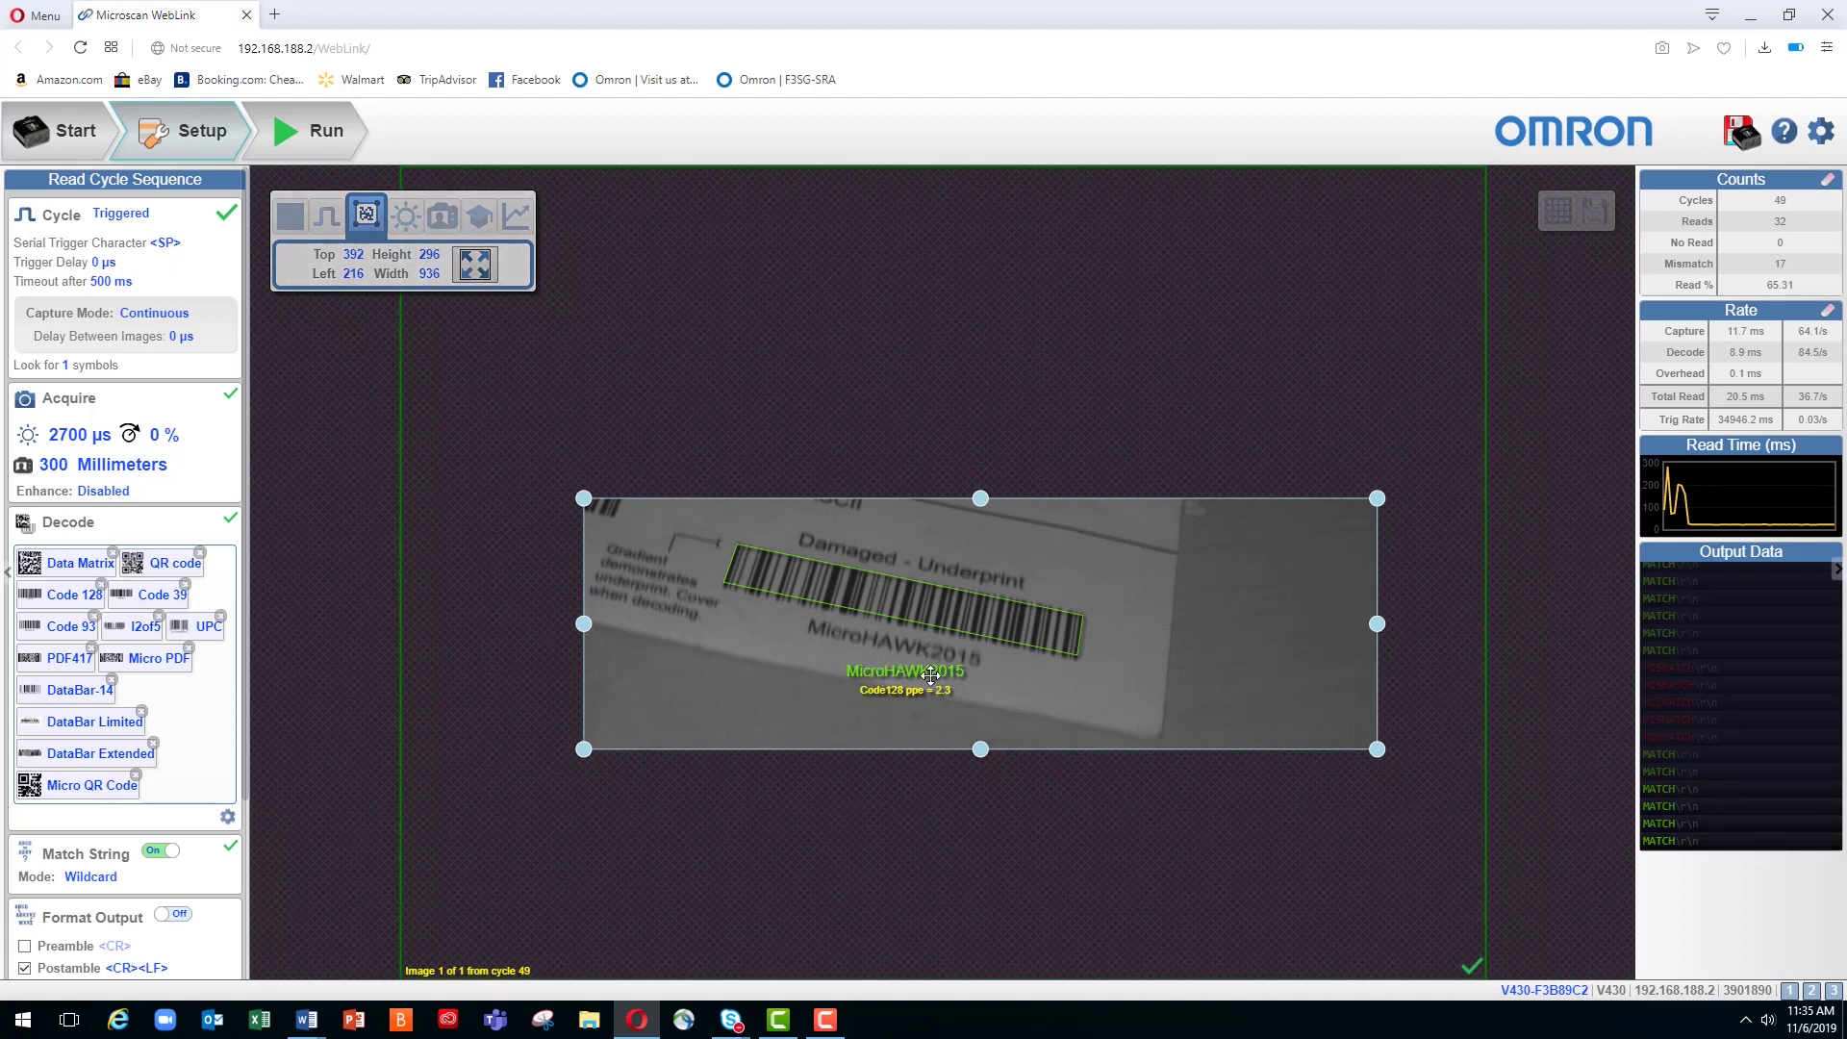
left_click(90, 876)
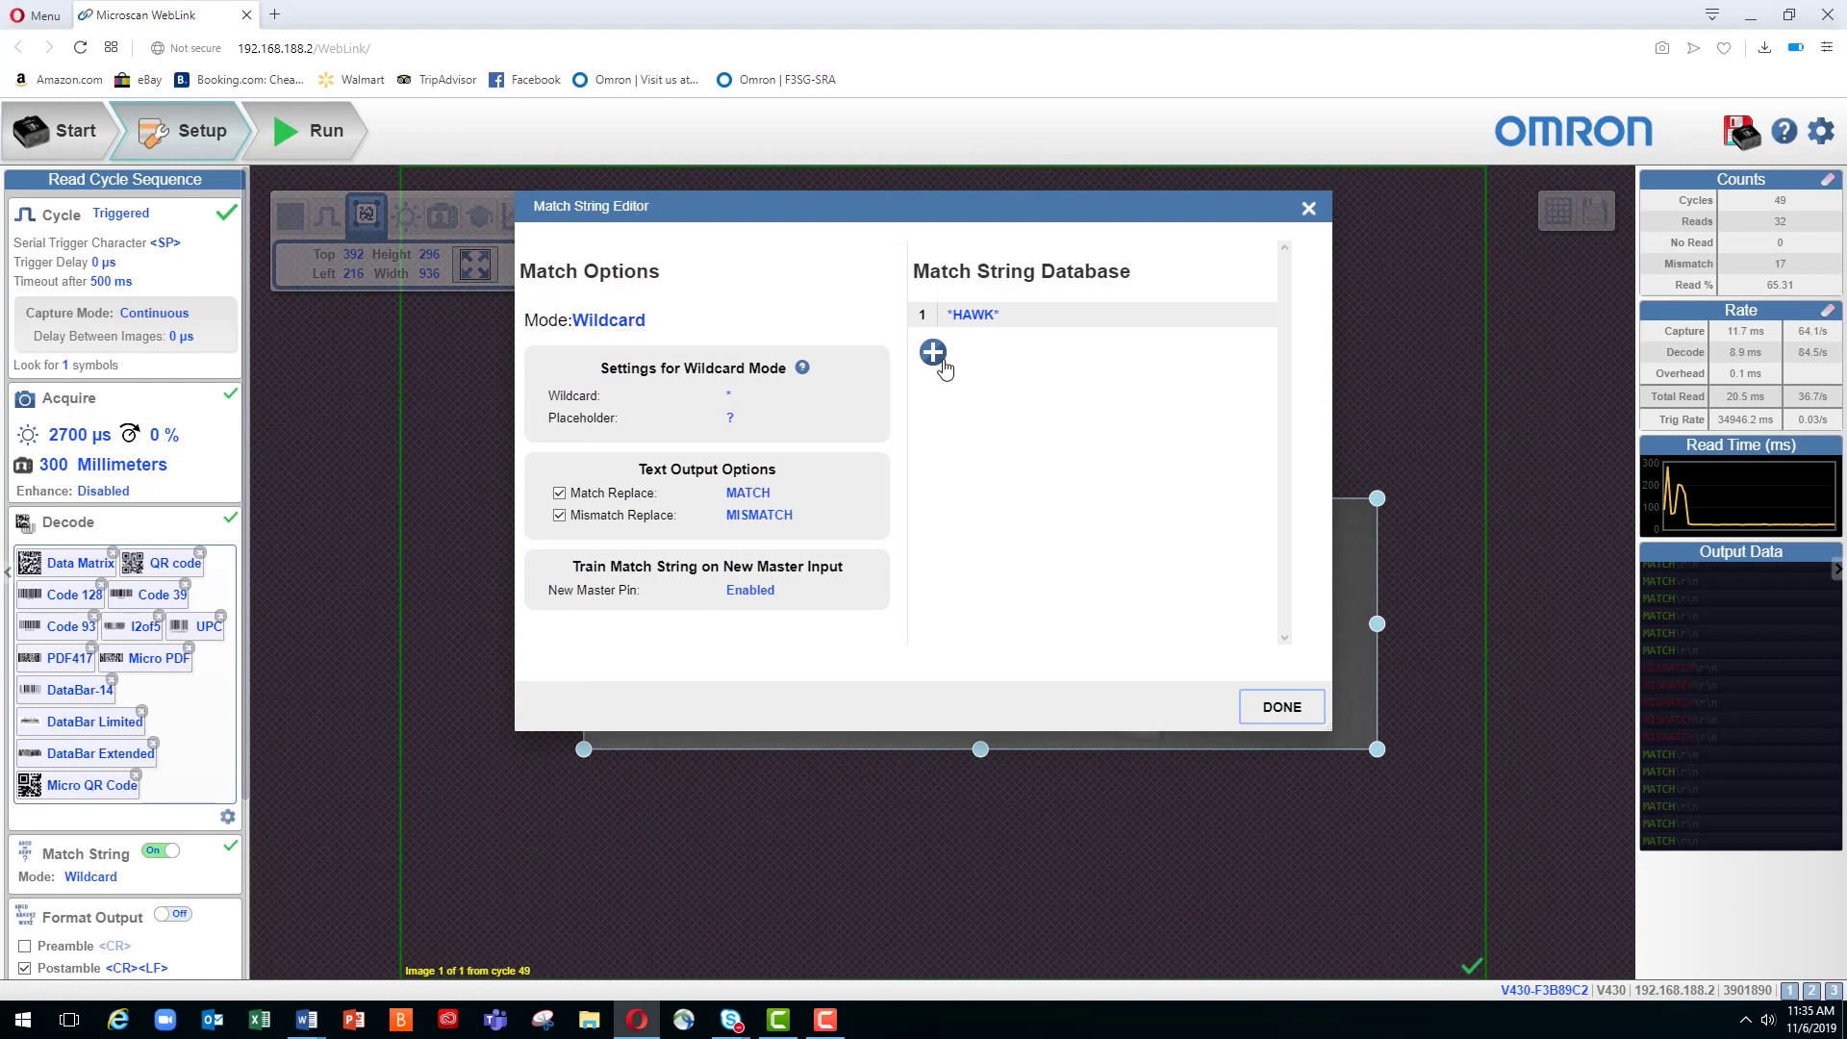
Step: Trim the entry to *HAWK and trigger a read, which reports Mismatch
left_click(972, 320)
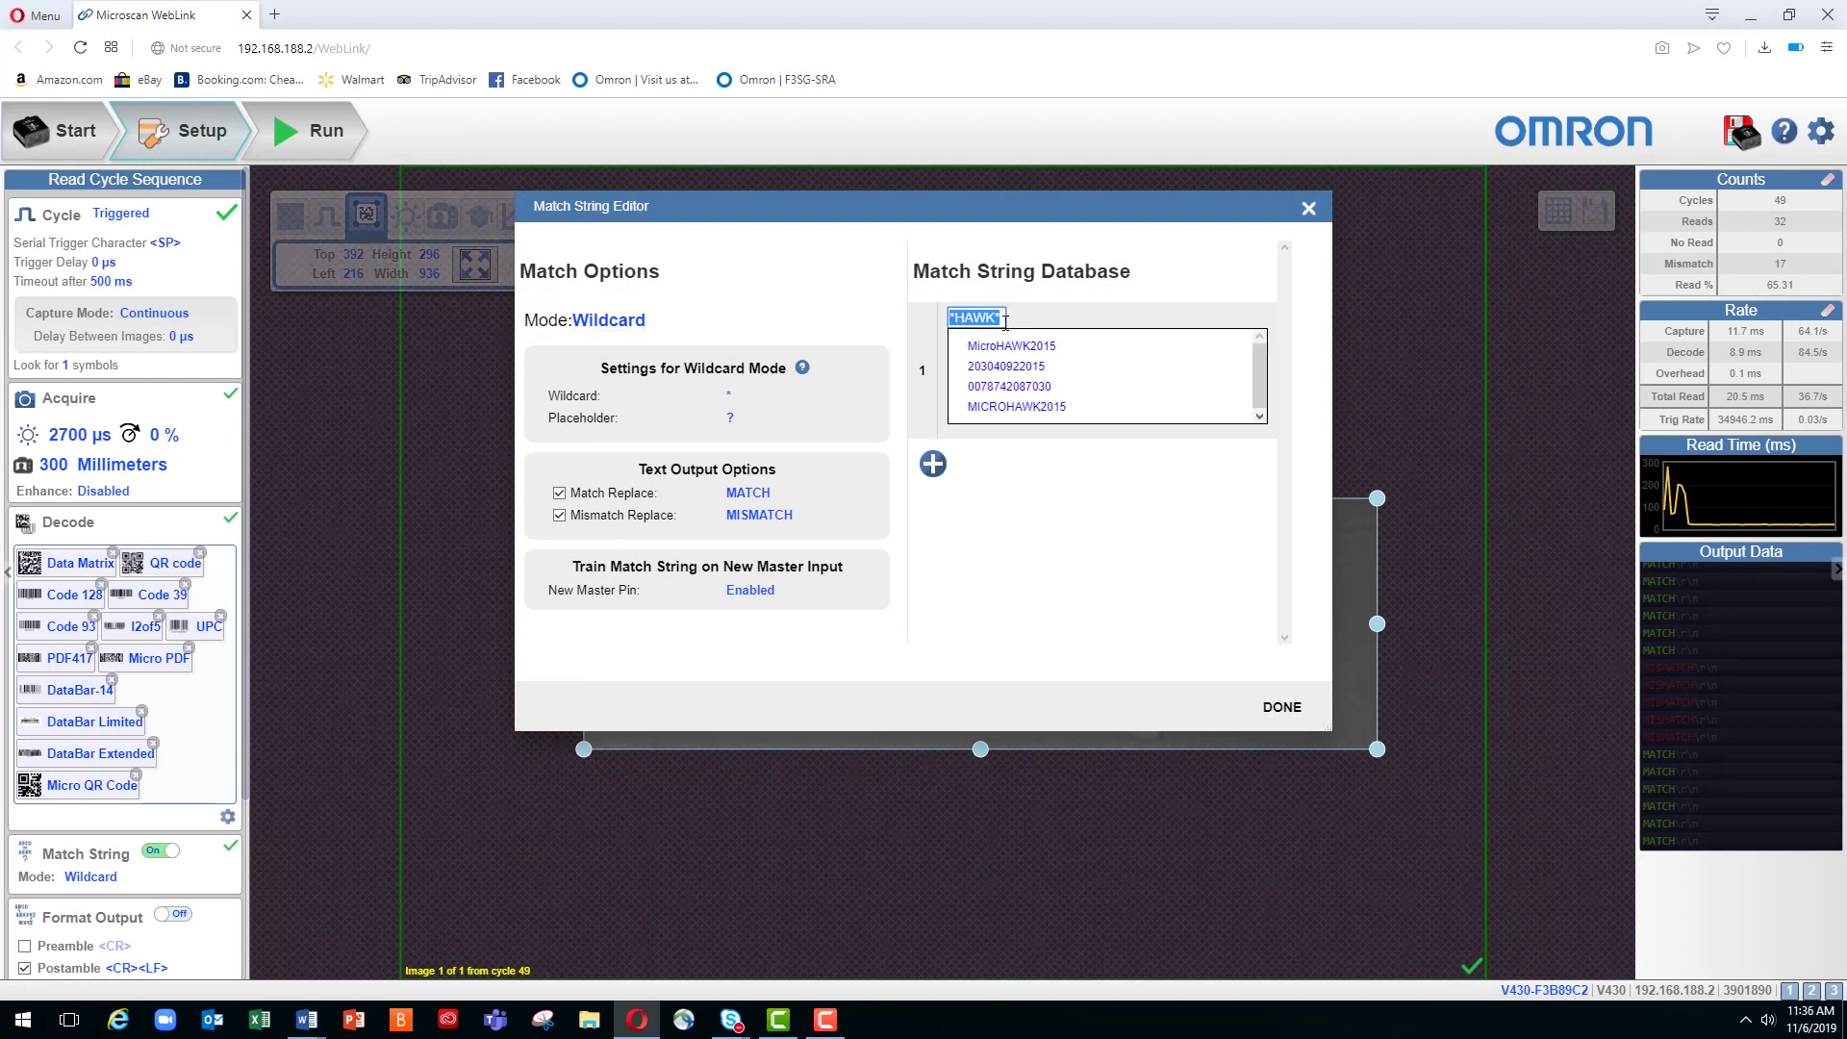
key("BackSpace")
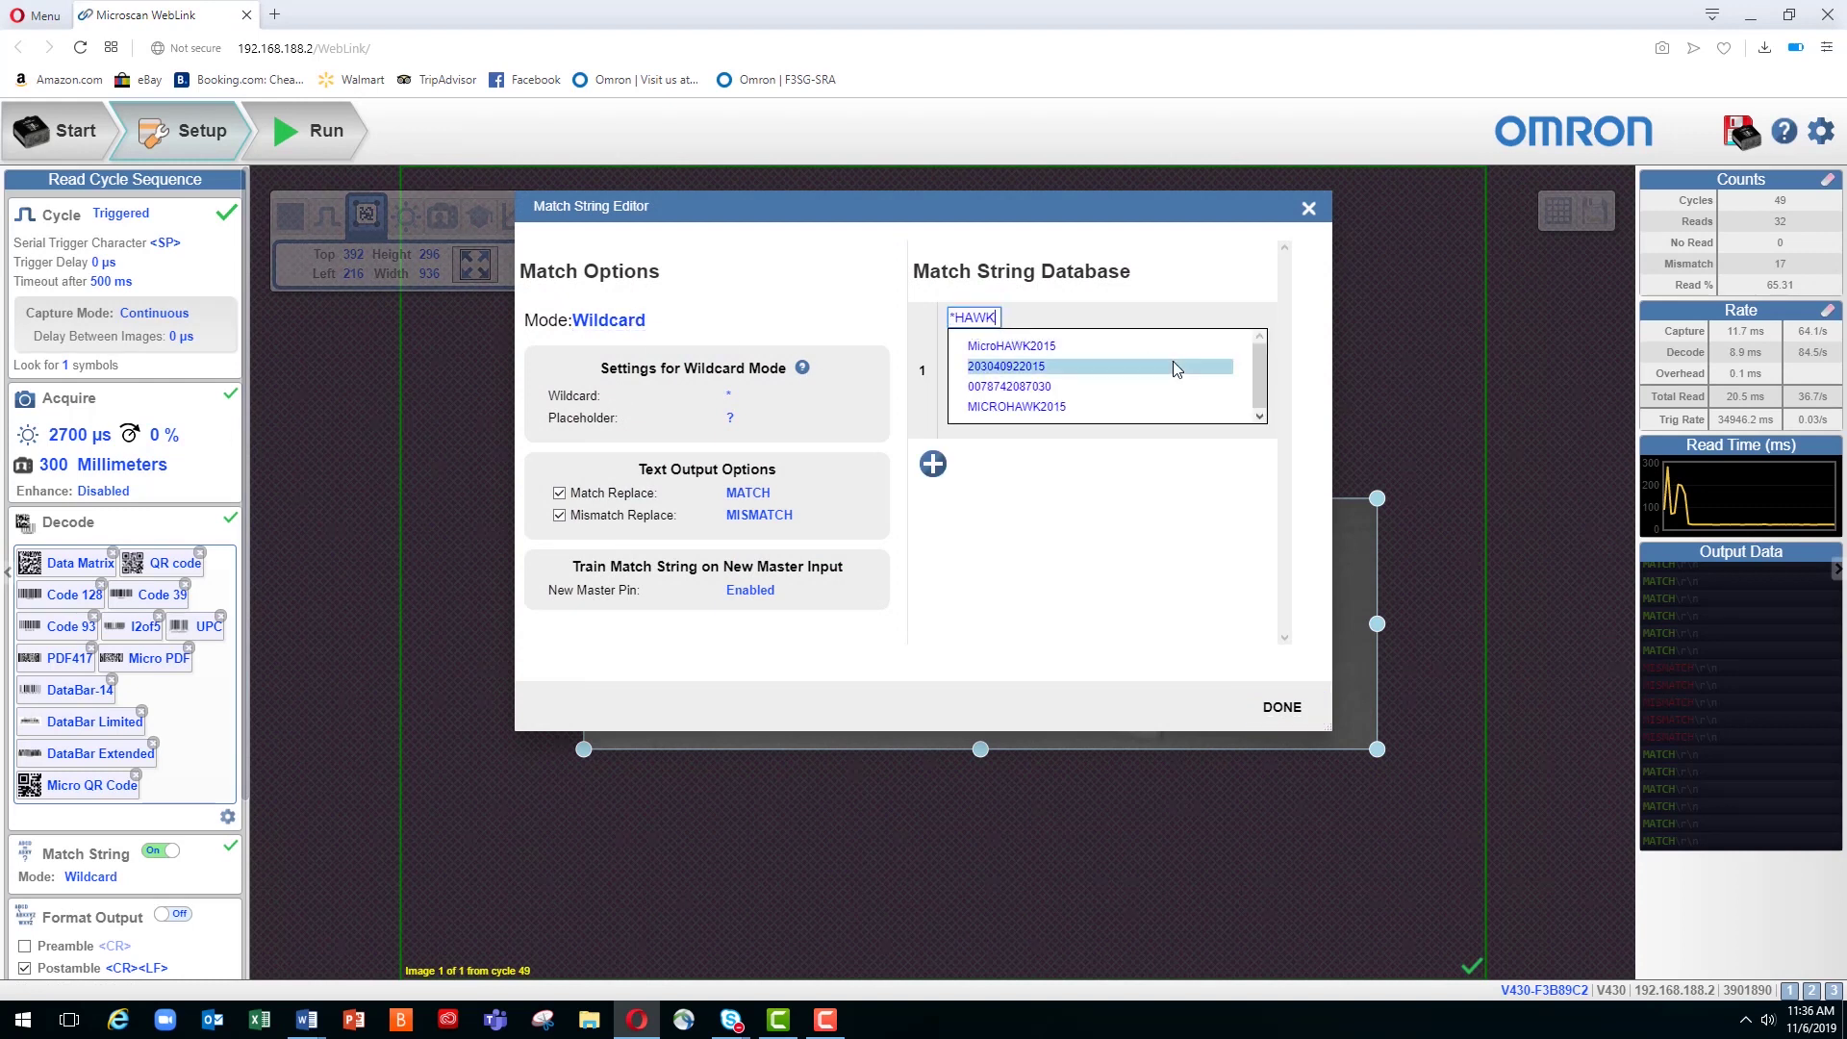
left_click(1280, 709)
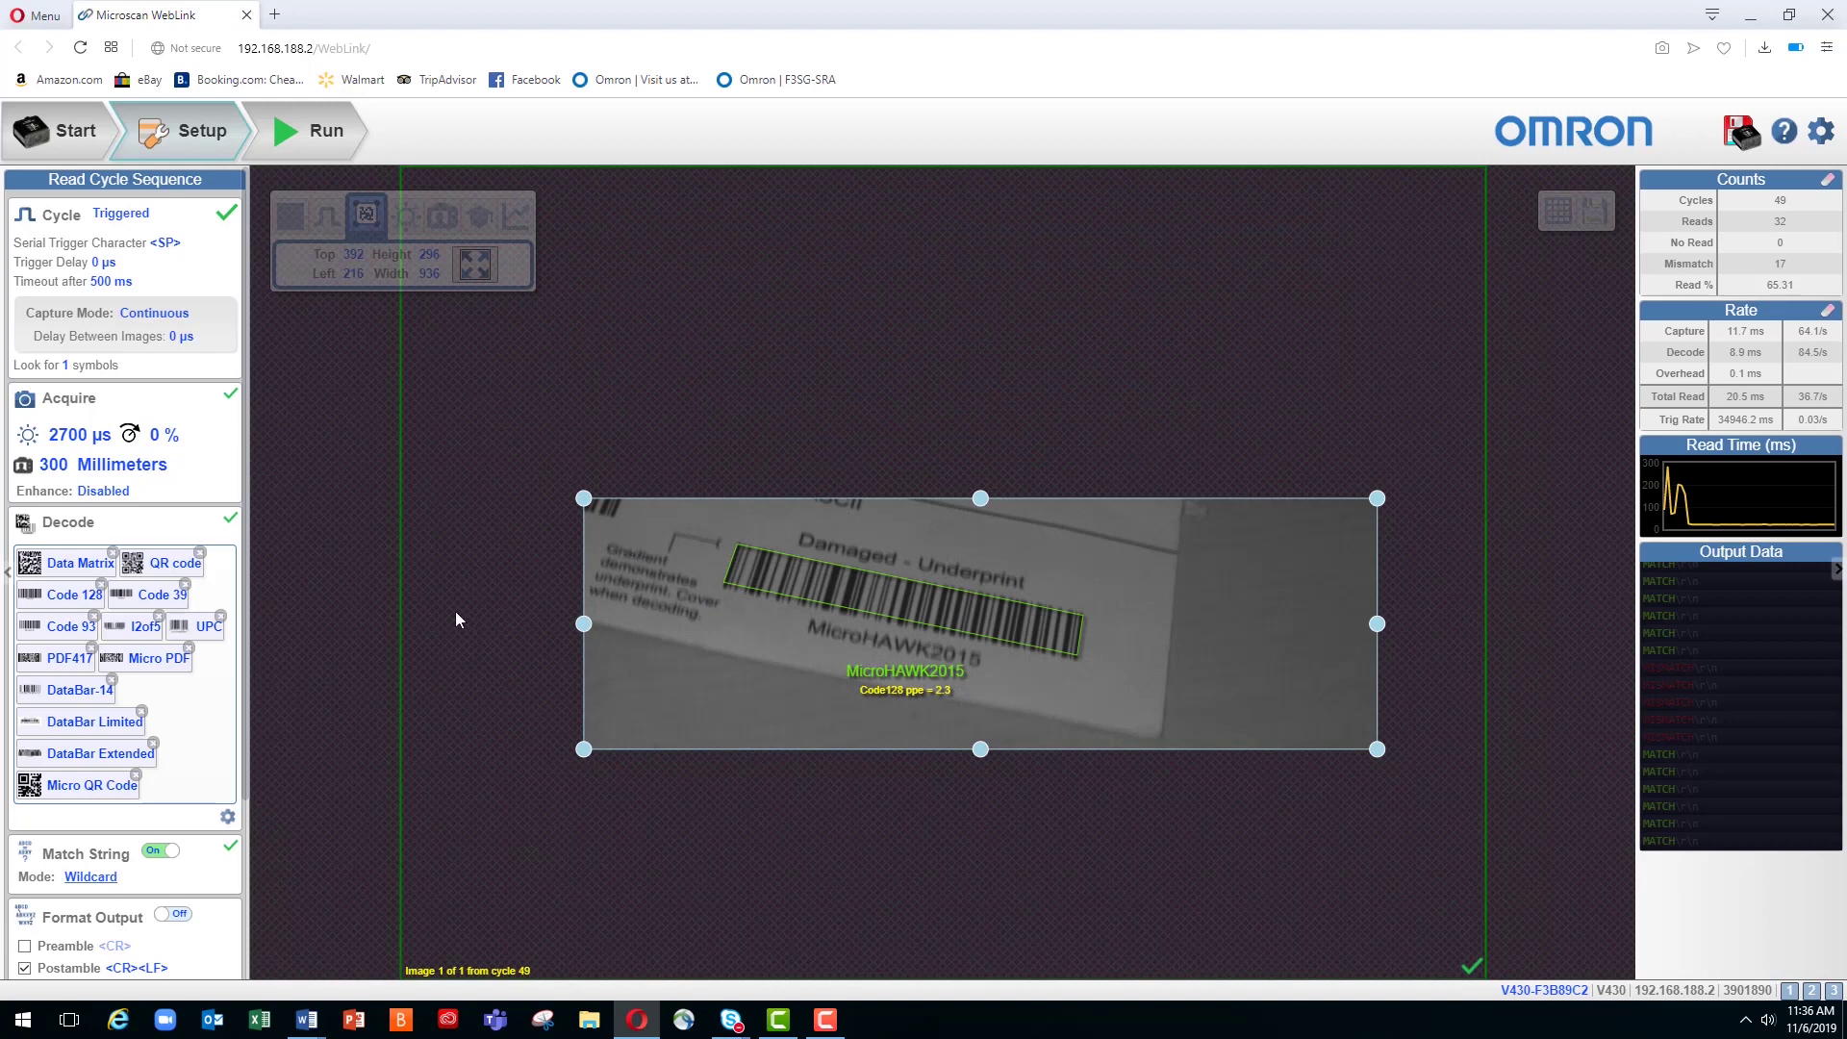
left_click(324, 222)
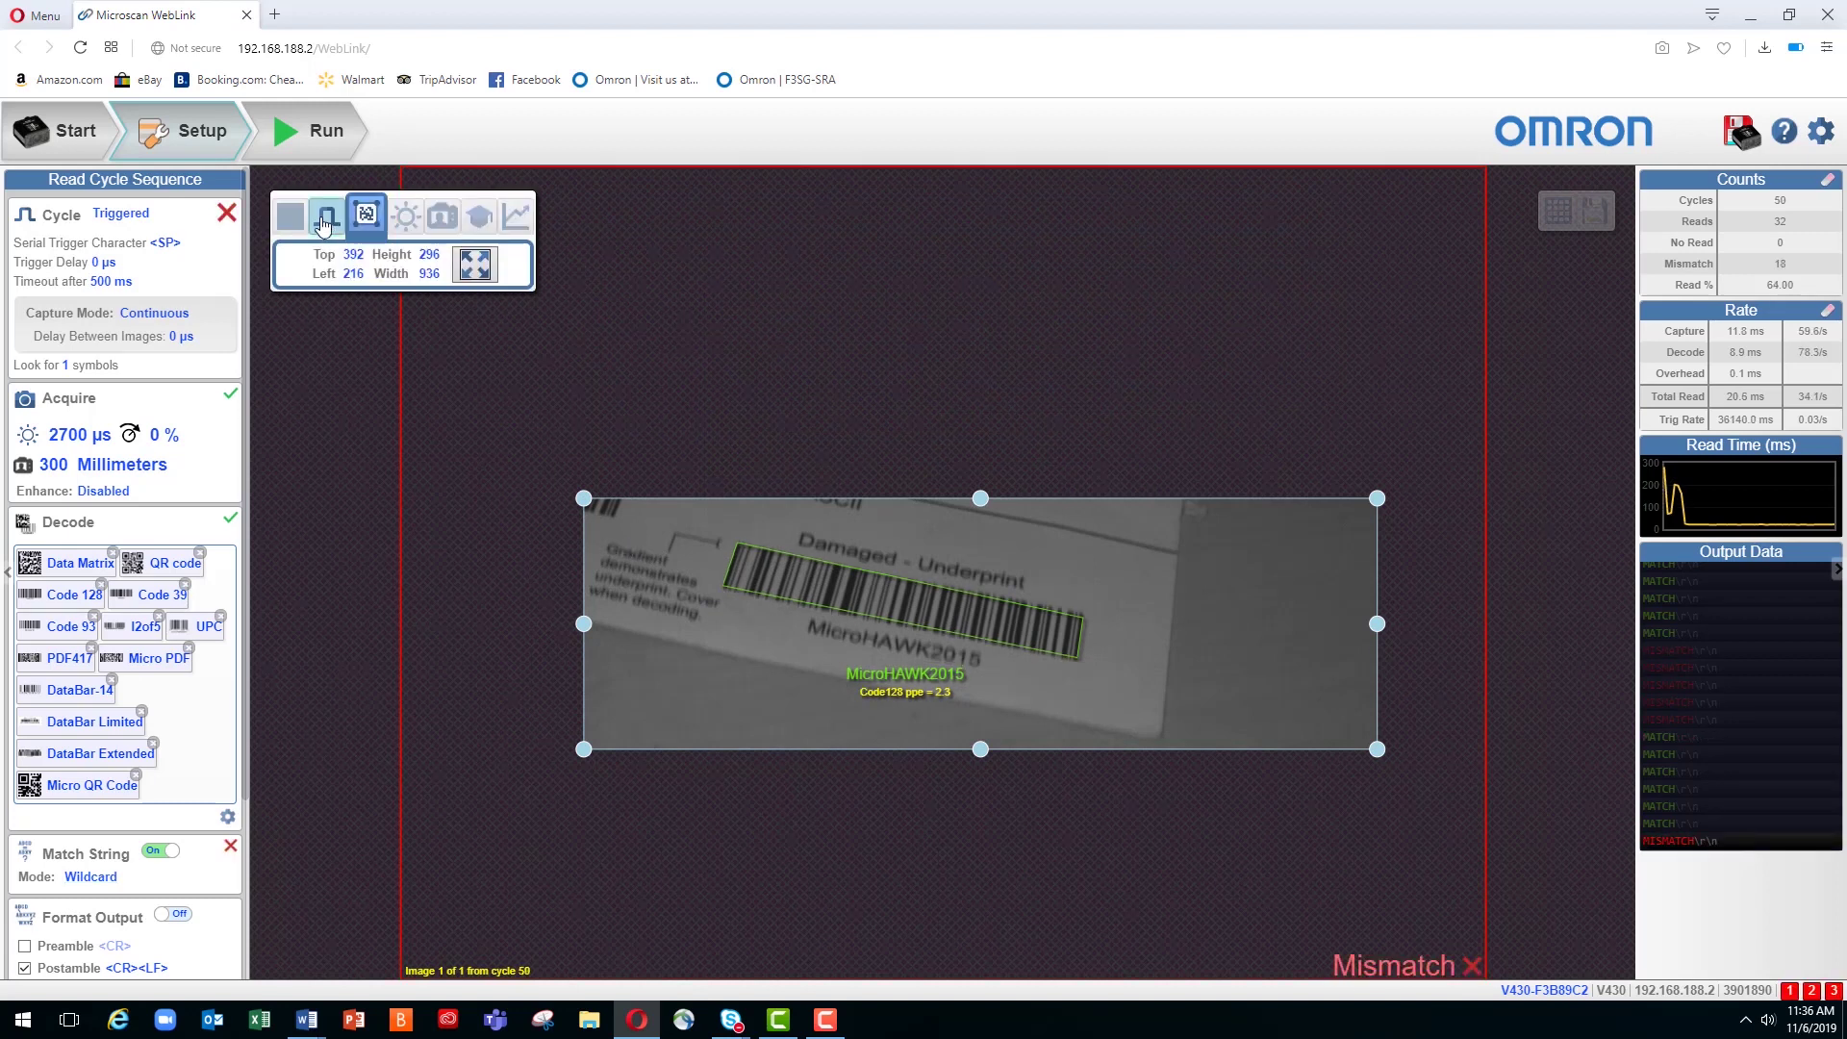
Step: Trigger more reads against *HAWK, then reopen the Match String Editor
left_click(324, 222)
left_click(325, 222)
left_click(324, 222)
left_click(325, 222)
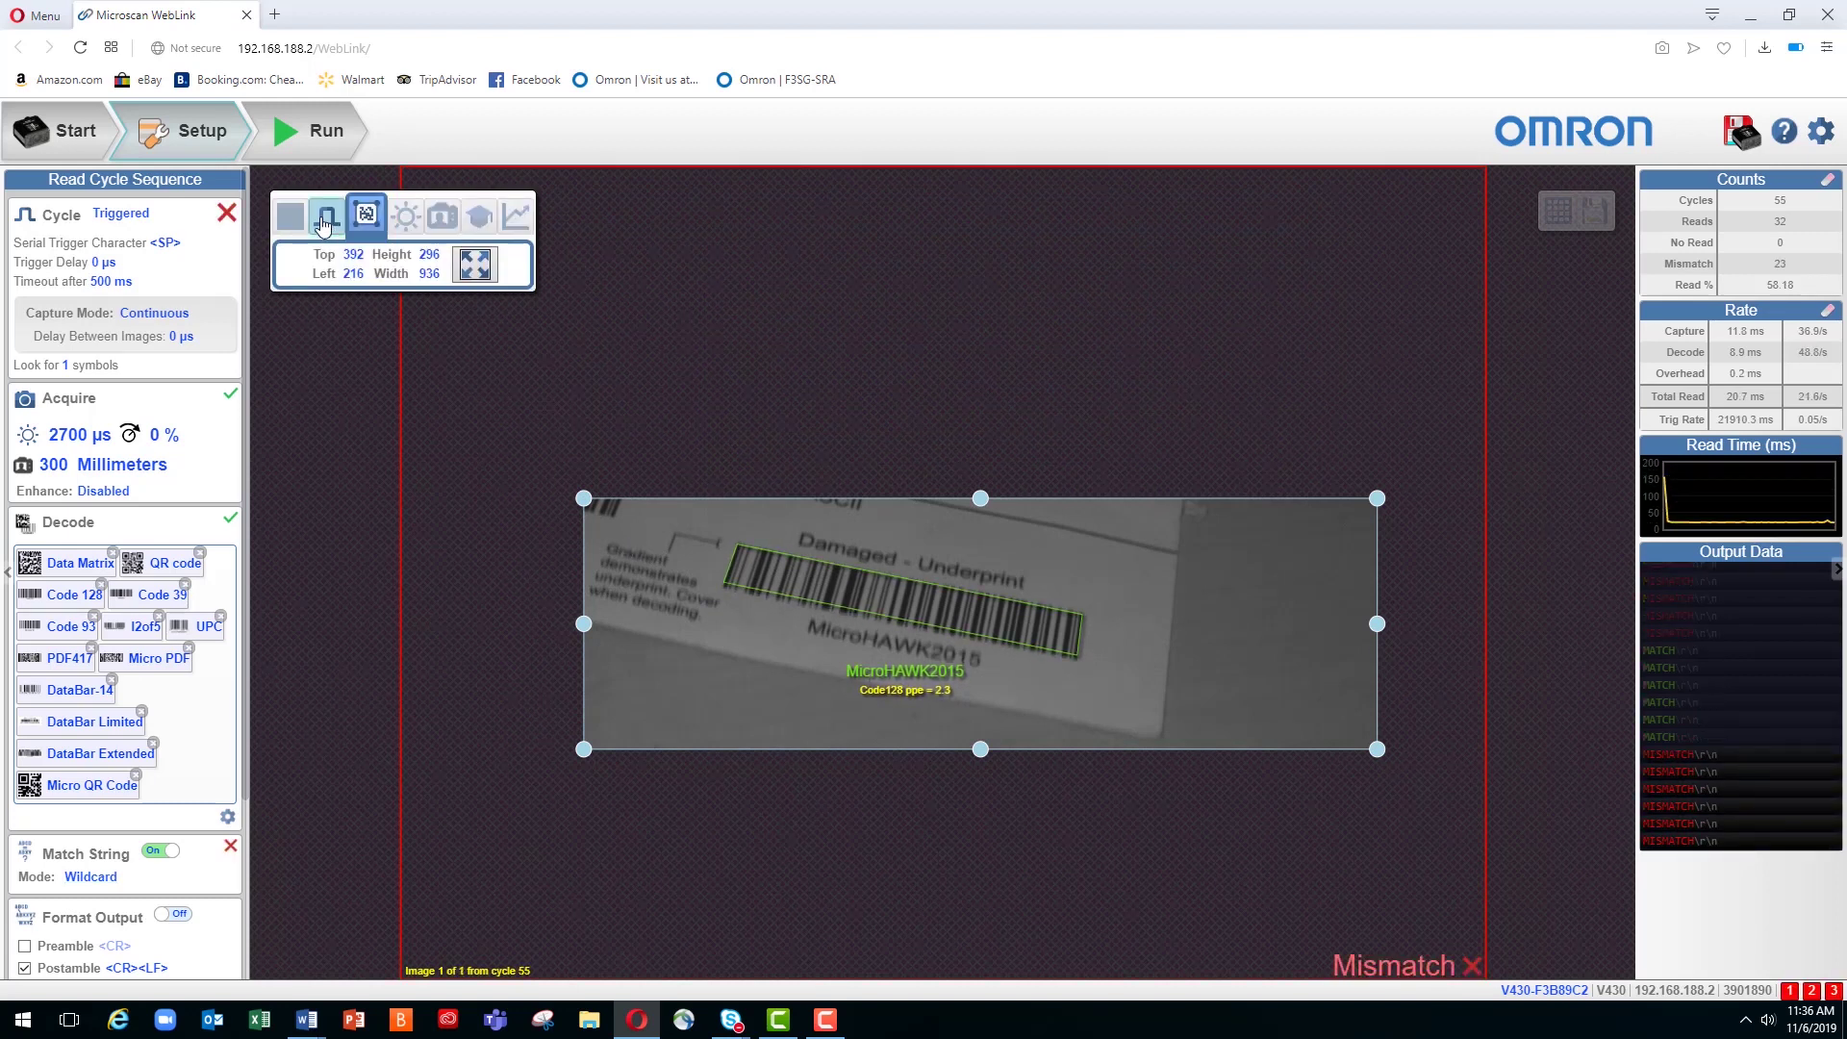
left_click(102, 877)
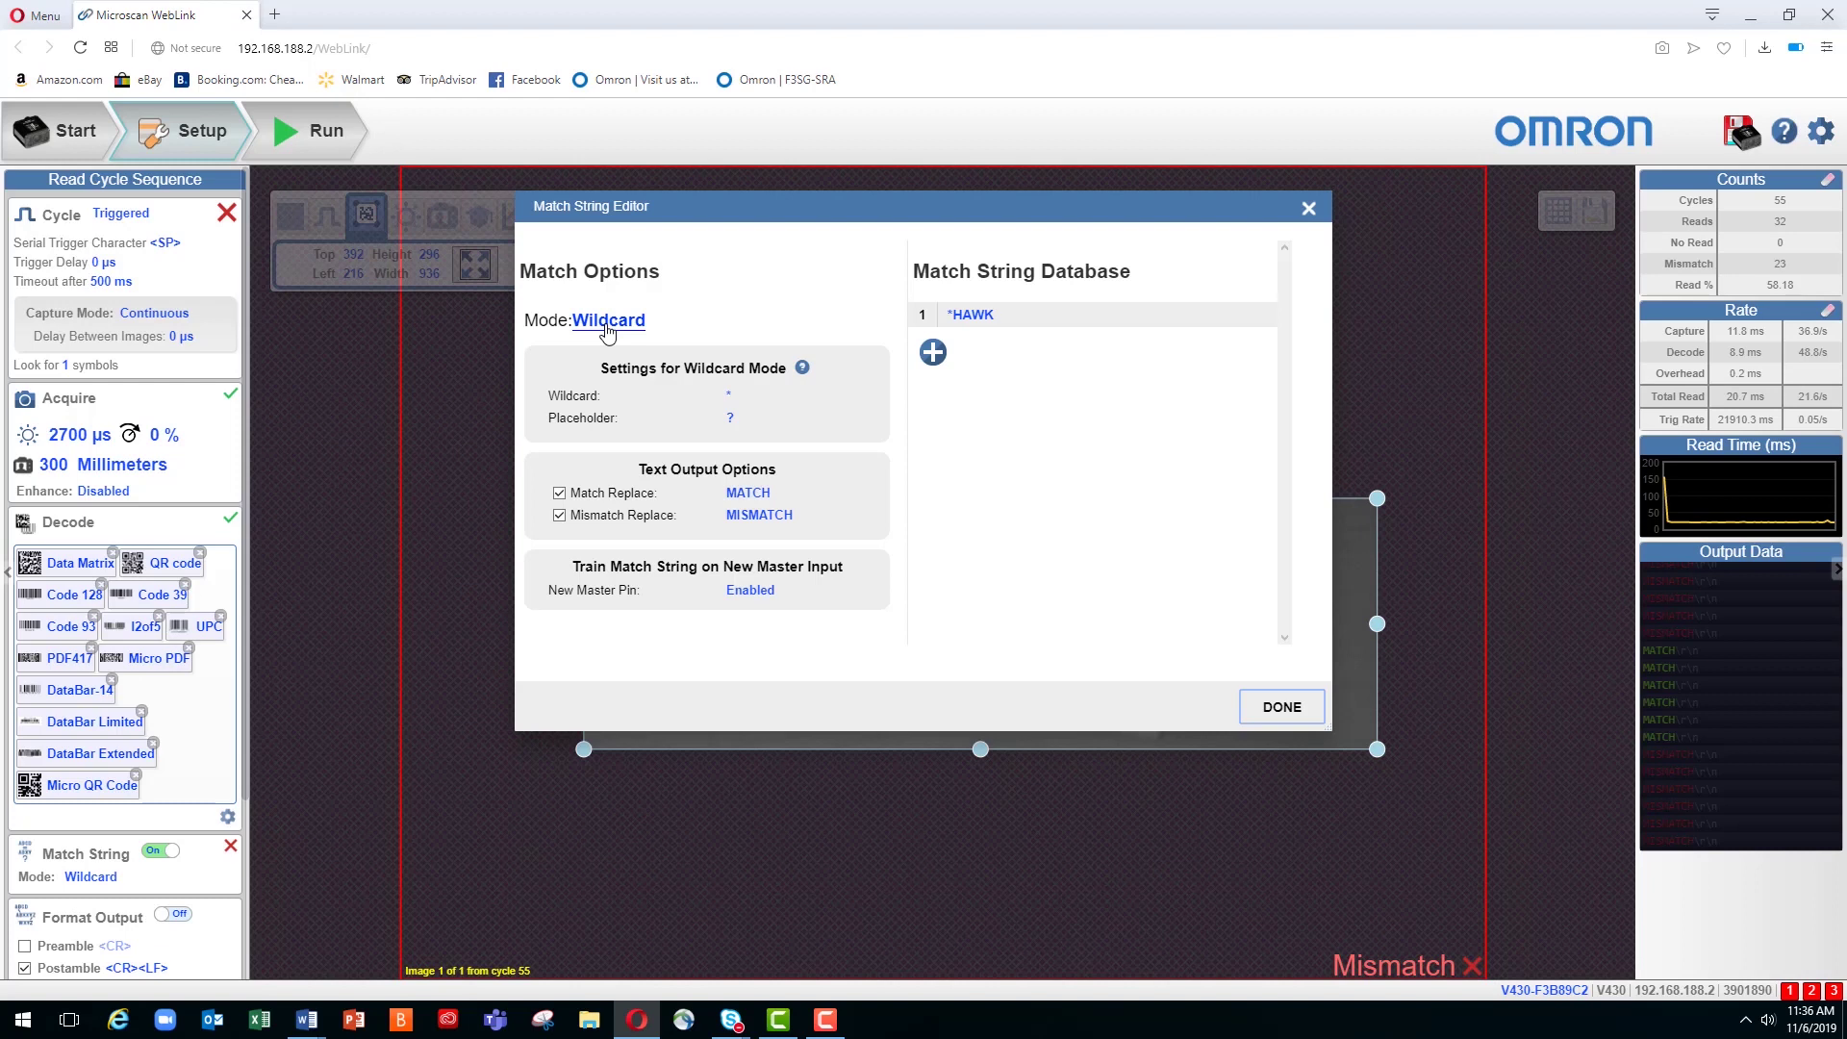
Step: Switch the match mode from Wildcard to Sequential
left_click(608, 327)
left_click(618, 325)
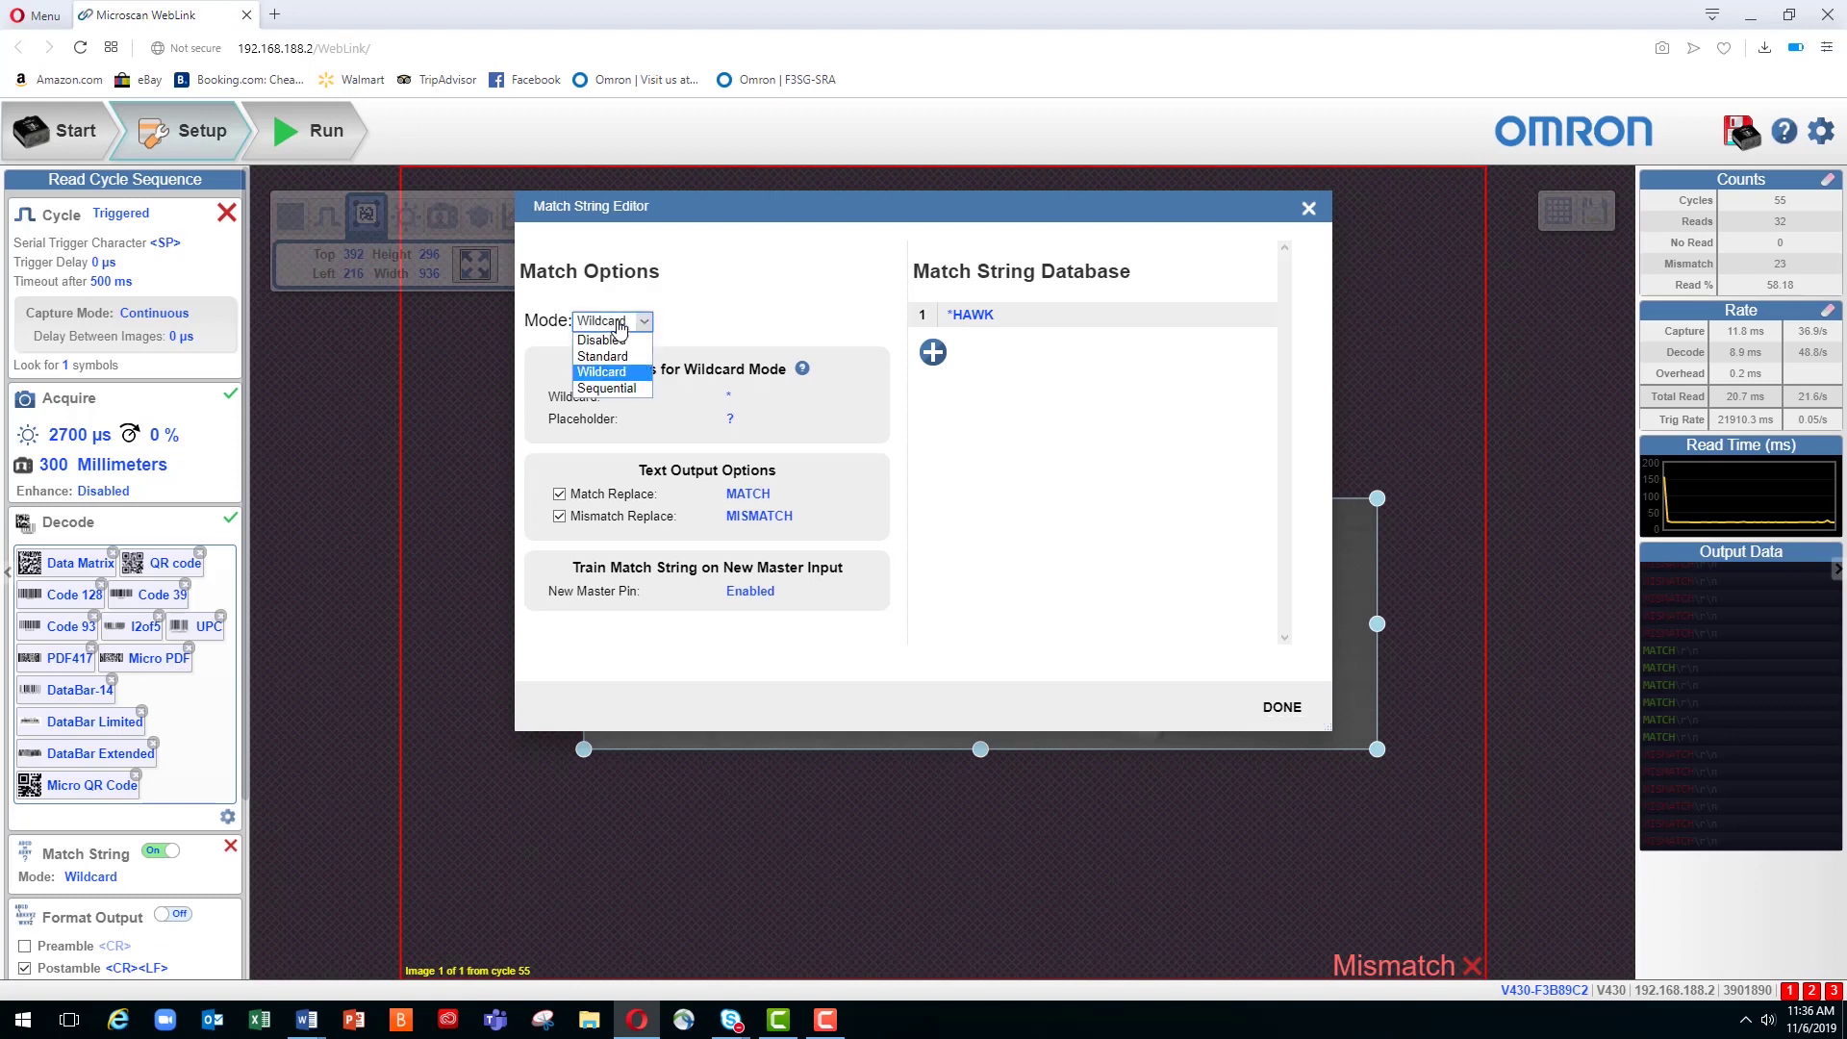
left_click(609, 389)
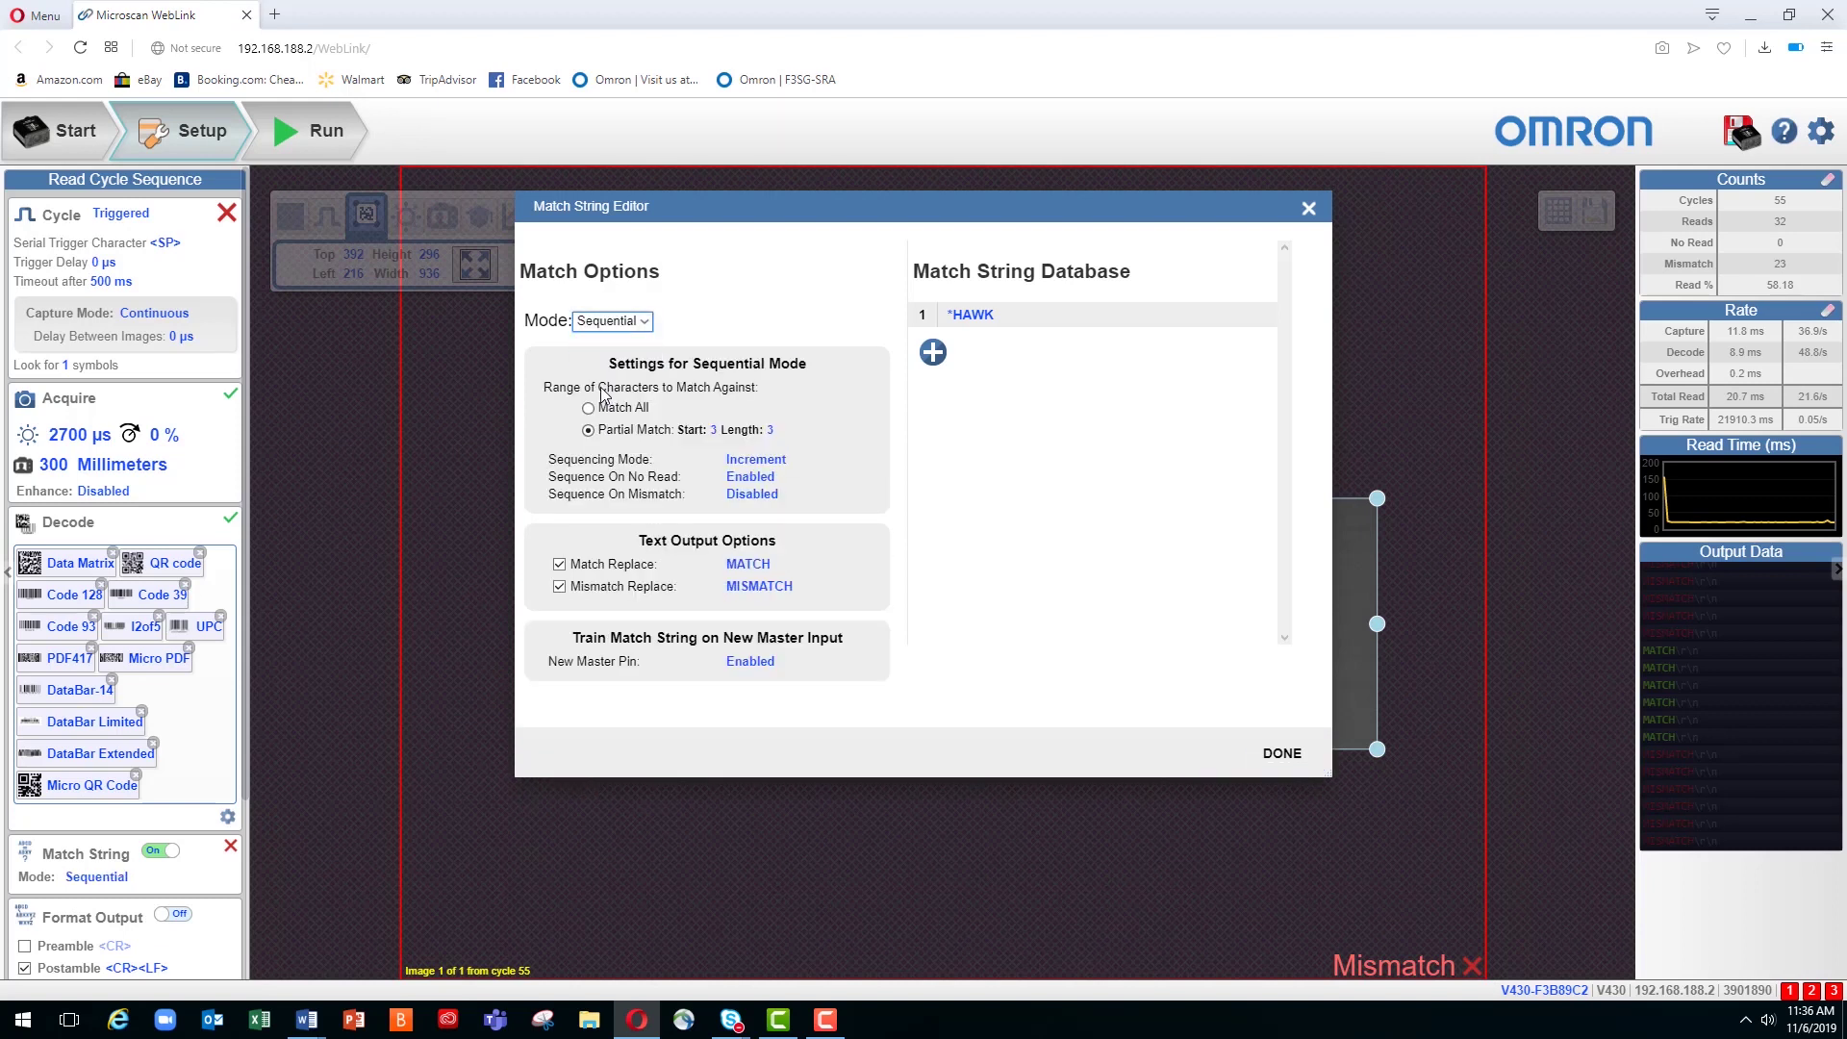